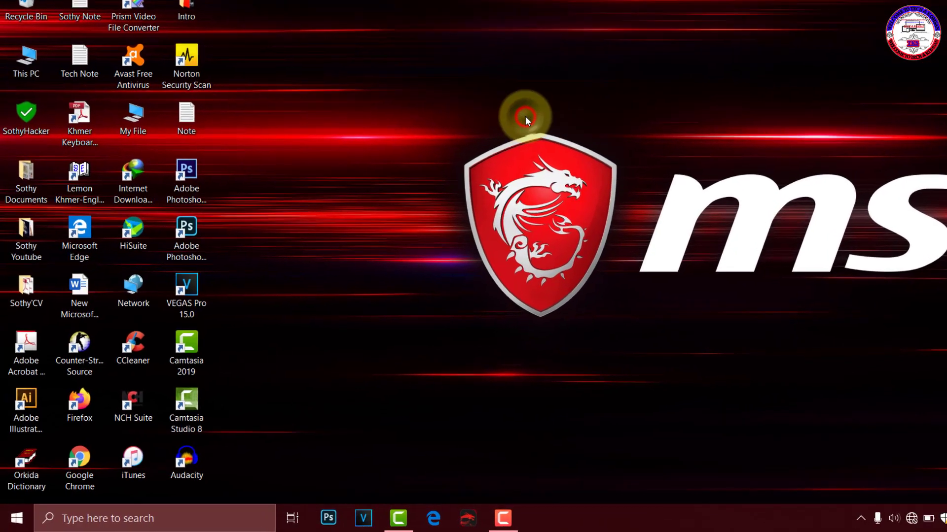
Step: Search Windows for "servi" and open the Services app
{"action": "left_click", "coordinate": [205, 516]}
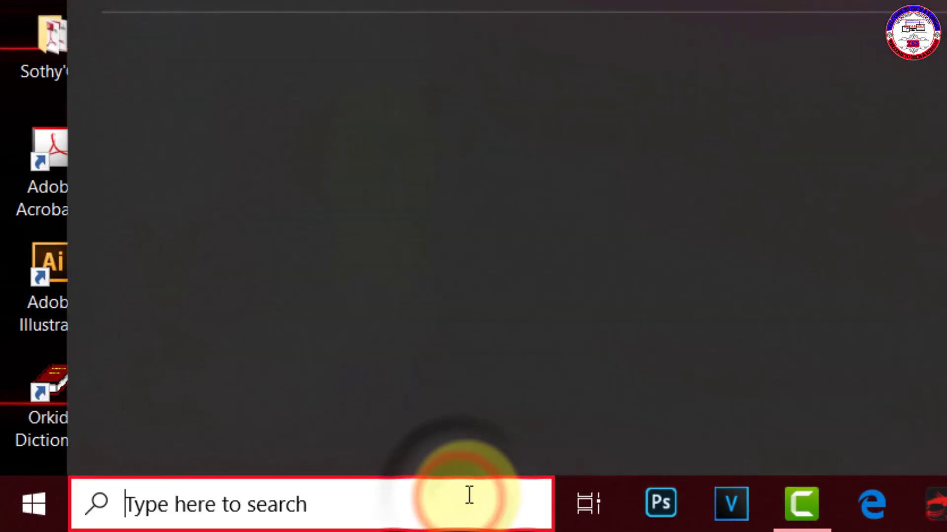
{"action": "type", "text": "servi"}
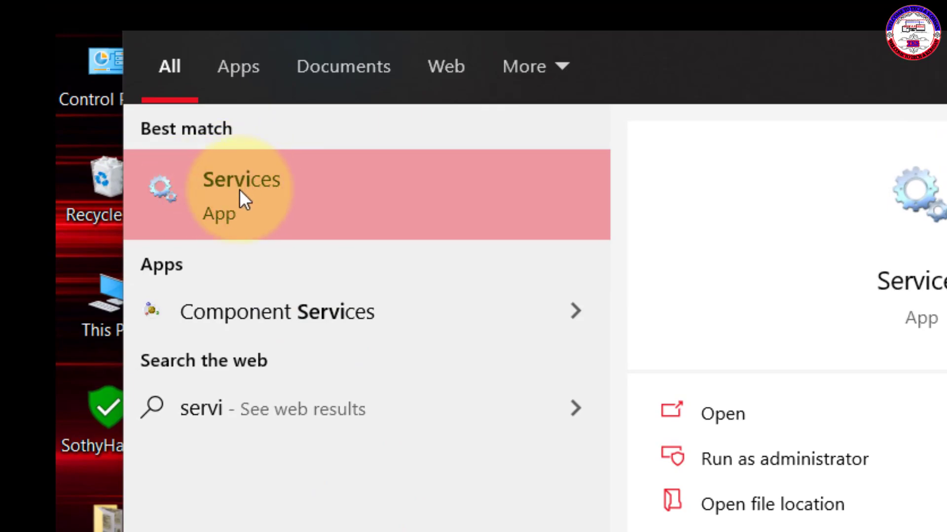
{"action": "left_click", "coordinate": [239, 193]}
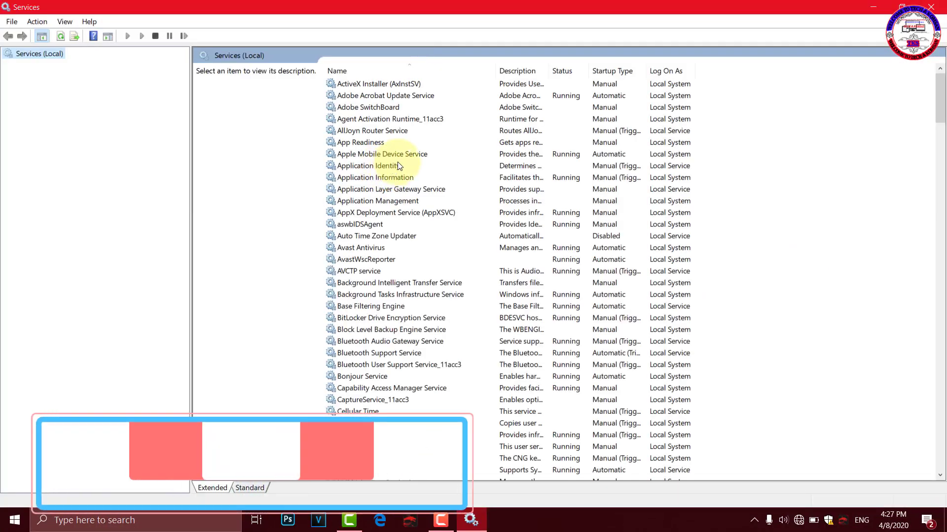
Step: Set the Background Intelligent Transfer Service's startup type to Disabled, start the service, and save before closing the Services window
{"action": "scroll", "coordinate": [365, 129], "scroll_direction": "down", "scroll_amount": 2}
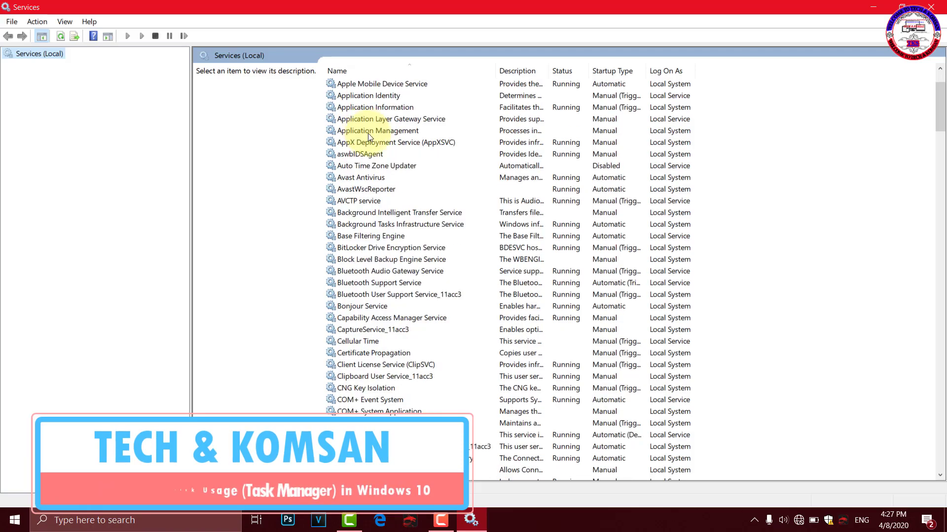
{"action": "left_click", "coordinate": [382, 215]}
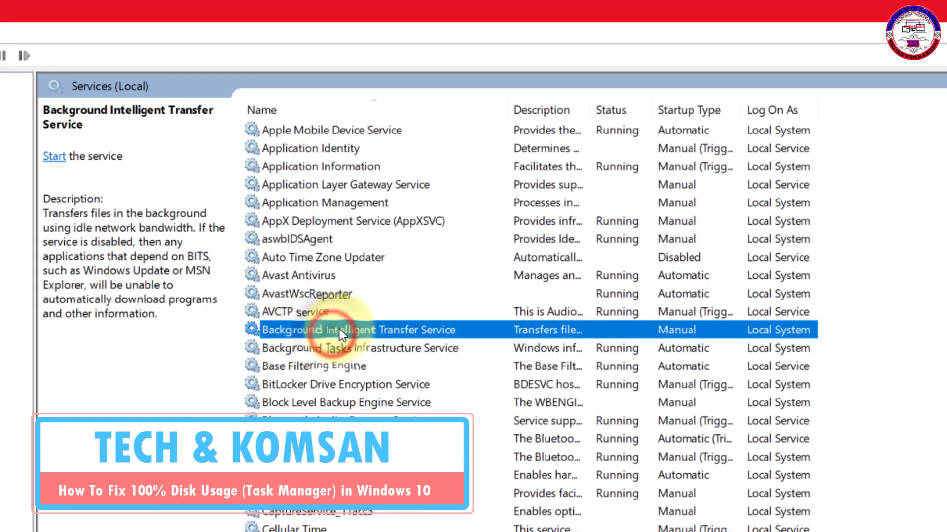
{"action": "right_click", "coordinate": [353, 327]}
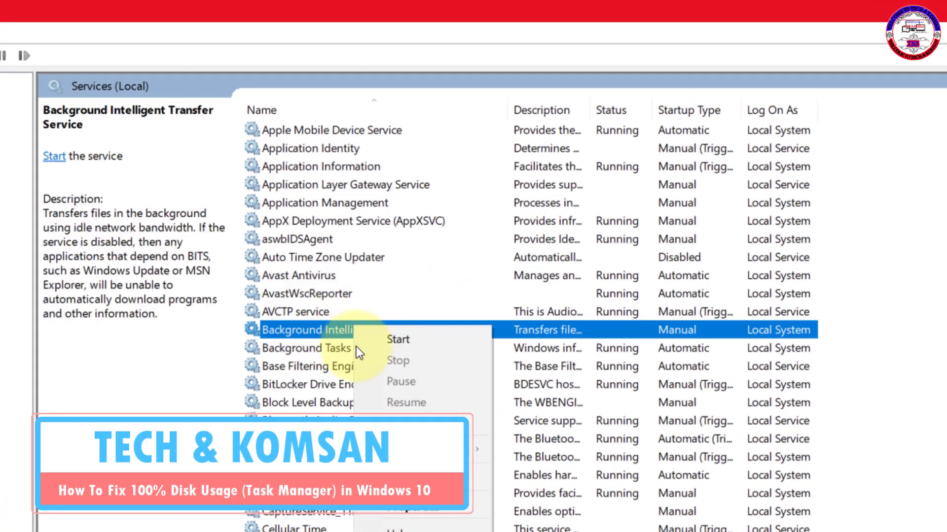
{"action": "left_click", "coordinate": [422, 511]}
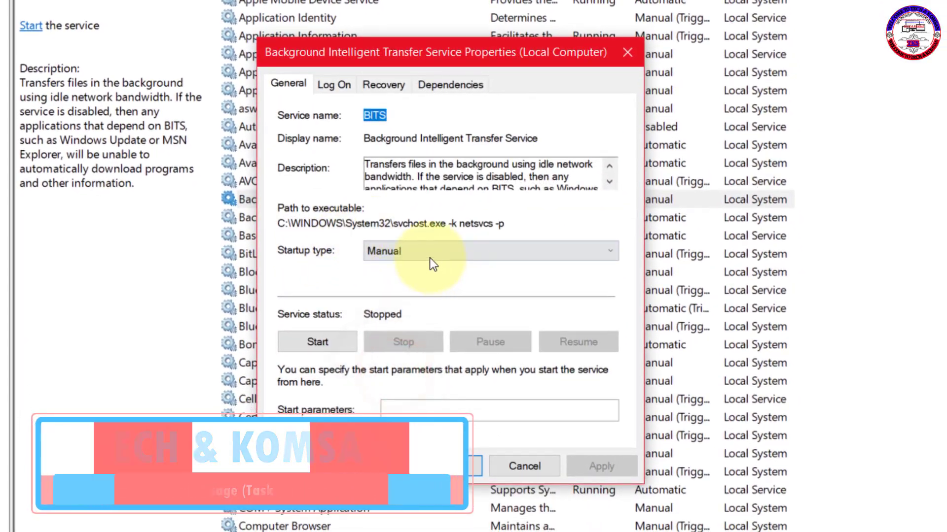
{"action": "left_click", "coordinate": [395, 252]}
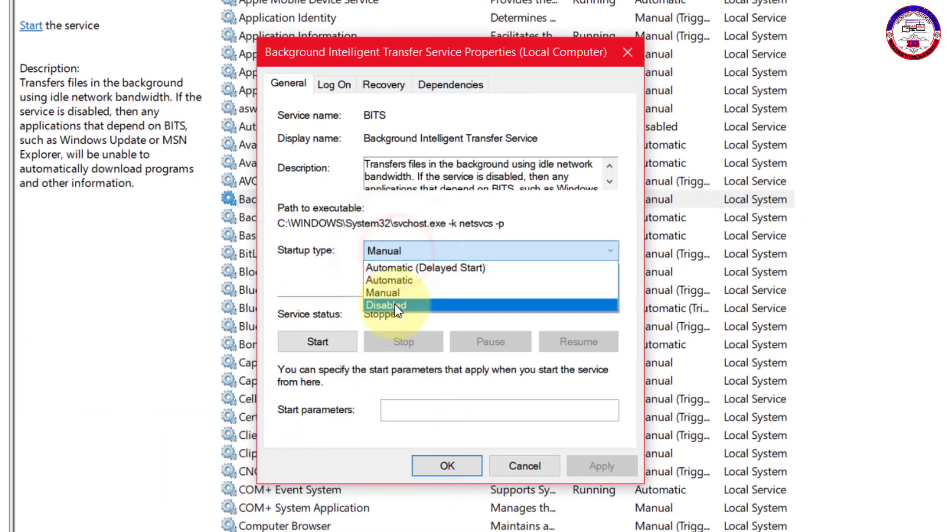
{"action": "left_click", "coordinate": [395, 305]}
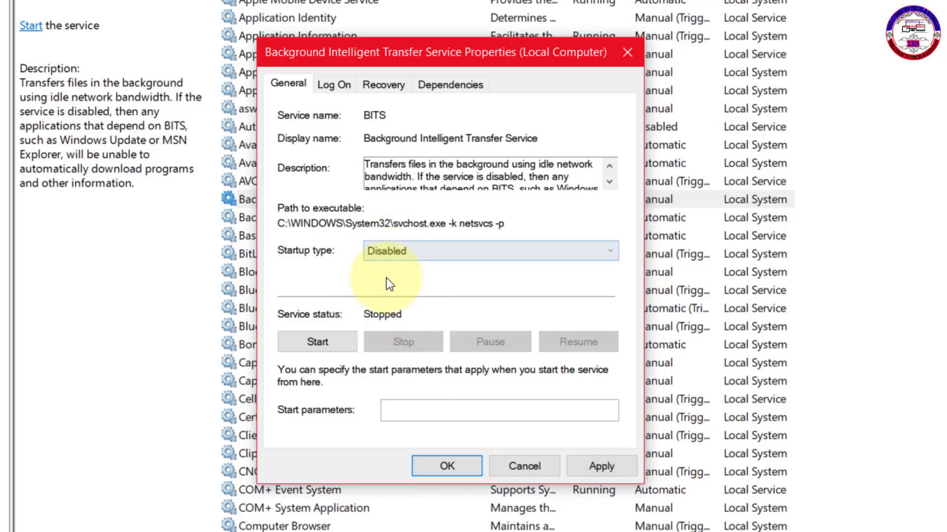
{"action": "left_click", "coordinate": [315, 342]}
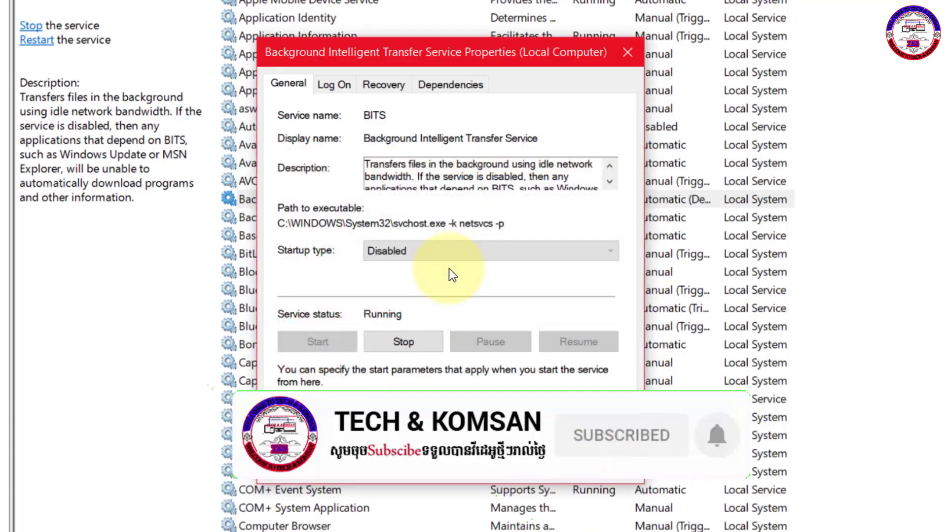
{"action": "left_click", "coordinate": [466, 472]}
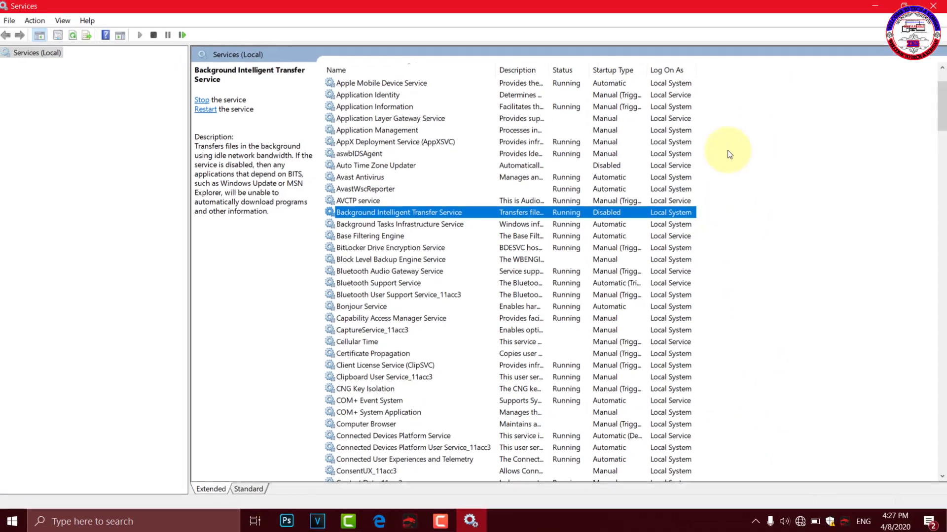
{"action": "left_click", "coordinate": [934, 10]}
Step: Search Windows for "services" and reopen the Services app
{"action": "right_click", "coordinate": [427, 204]}
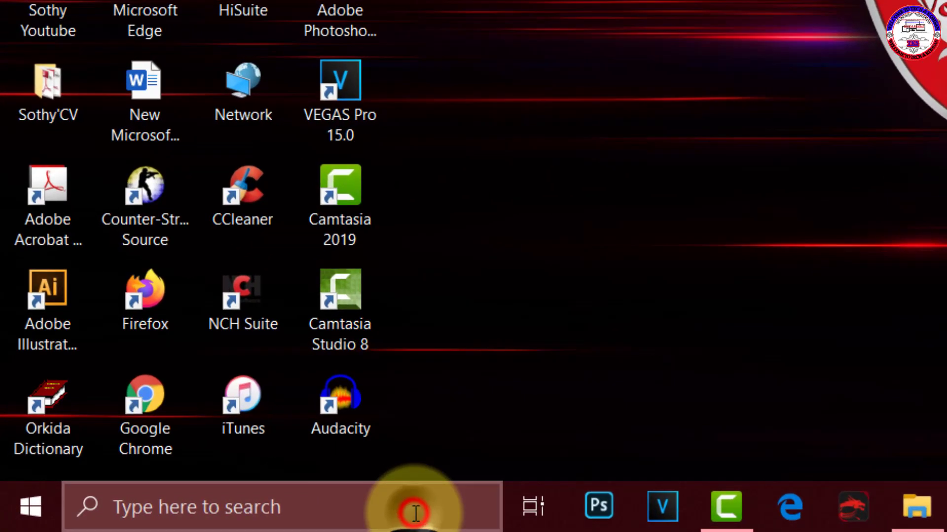
{"action": "left_click", "coordinate": [196, 520]}
{"action": "type", "text": "ser"}
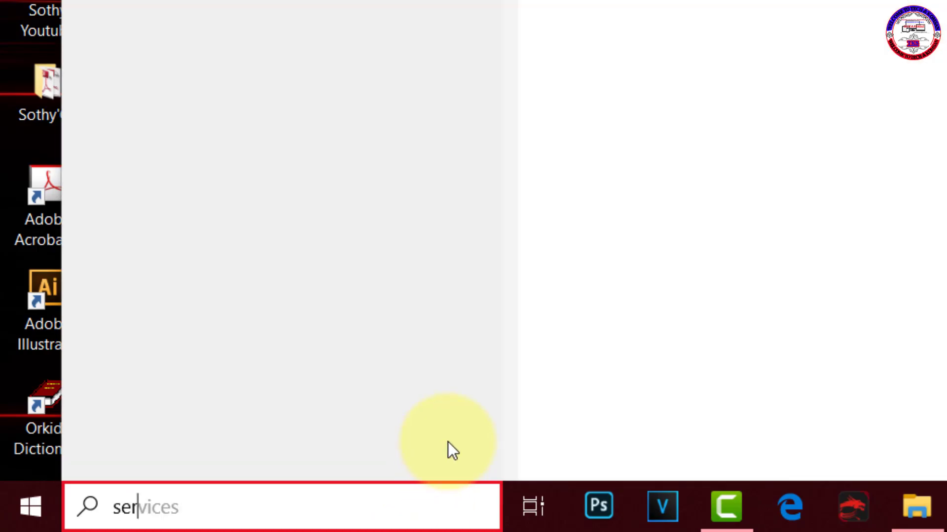
{"action": "type", "text": "vices"}
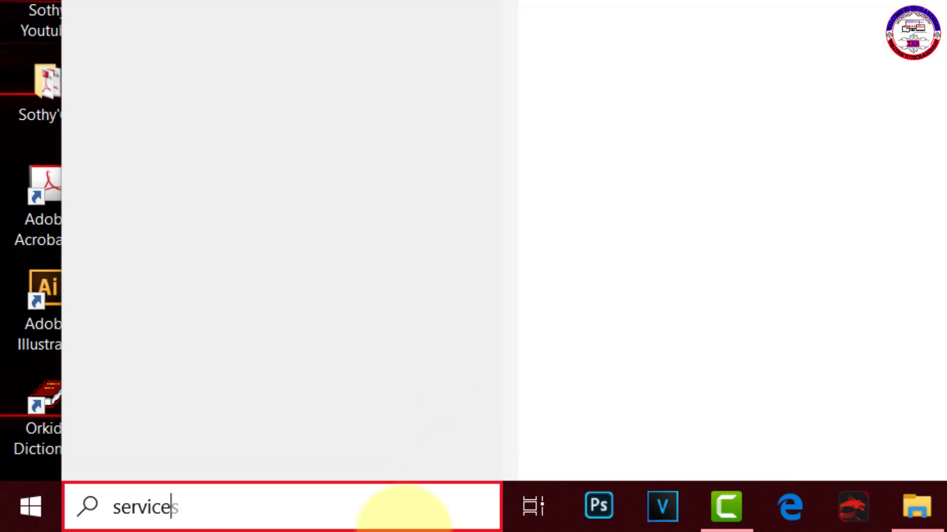
{"action": "left_click_drag", "start_coordinate": [271, 500], "coordinate": [104, 507]}
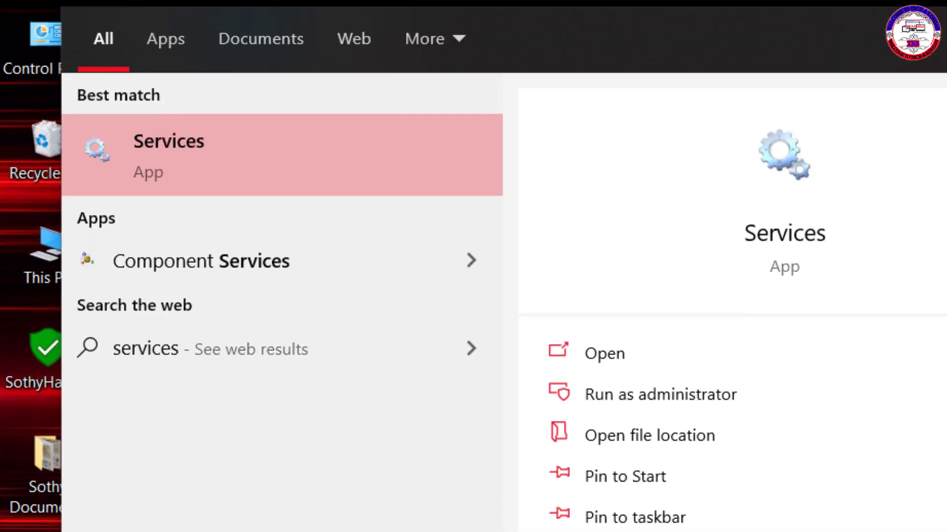
{"action": "left_click", "coordinate": [167, 183]}
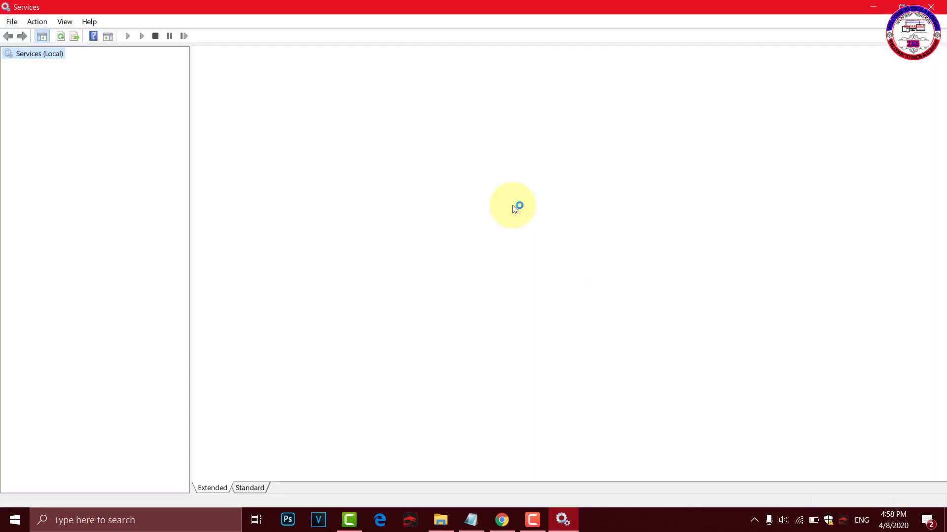
Step: Find the Windows Search service in the list of services and open its properties
{"action": "scroll", "coordinate": [382, 226], "scroll_direction": "down", "scroll_amount": 9}
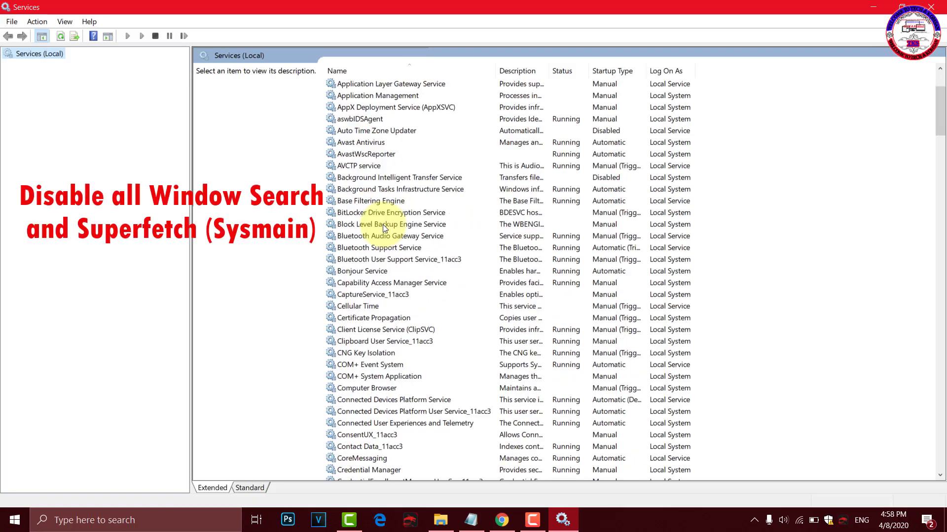
{"action": "scroll", "coordinate": [384, 237], "scroll_direction": "down", "scroll_amount": 6}
{"action": "left_click_drag", "start_coordinate": [939, 155], "coordinate": [929, 432]}
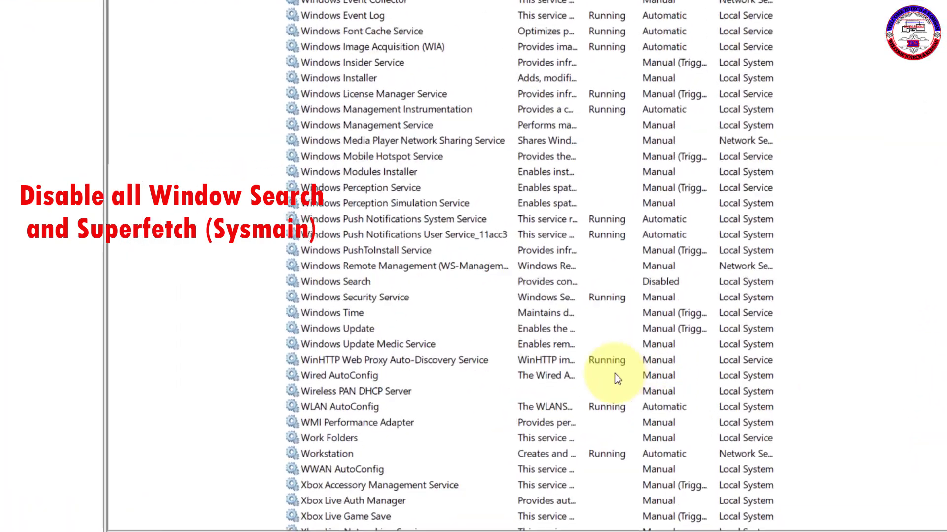
{"action": "left_click", "coordinate": [289, 276]}
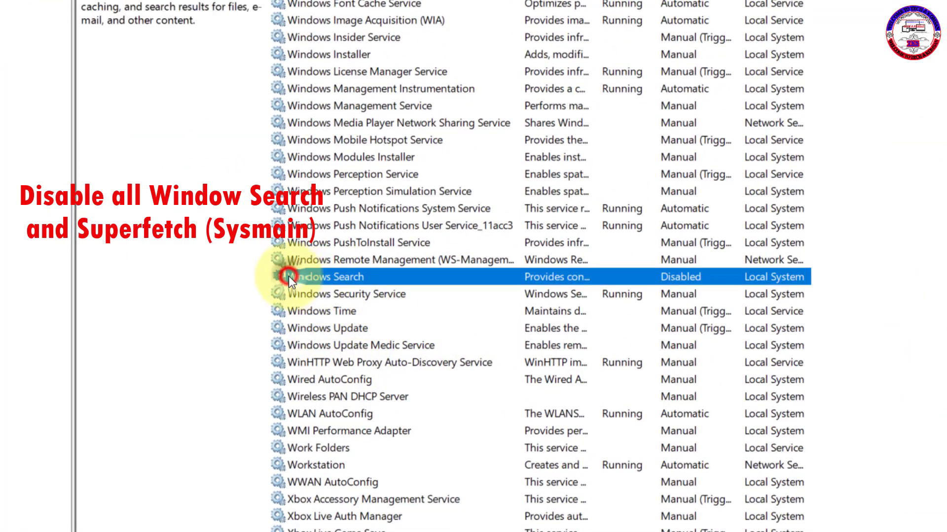
{"action": "right_click", "coordinate": [336, 277]}
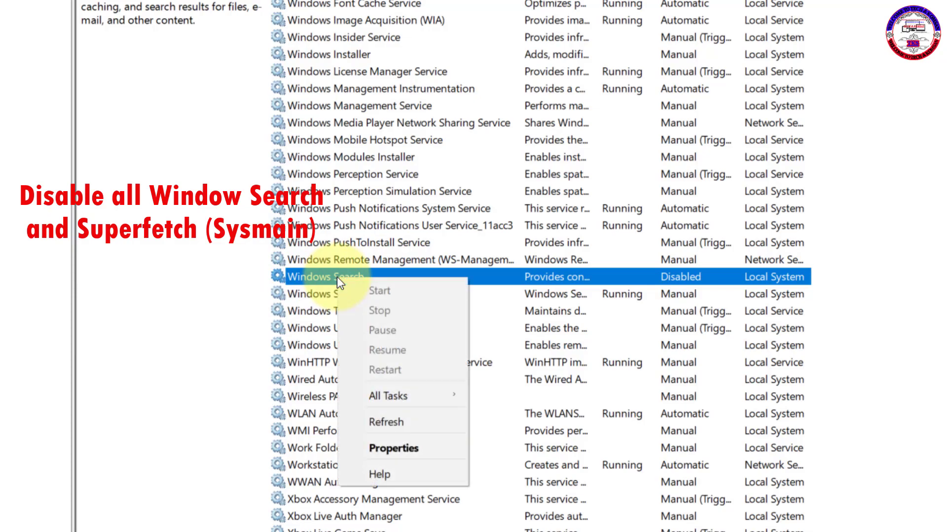
{"action": "left_click", "coordinate": [386, 446]}
Step: Set the Windows Search service's startup type to Disabled, then apply and close its properties
{"action": "left_click", "coordinate": [449, 208]}
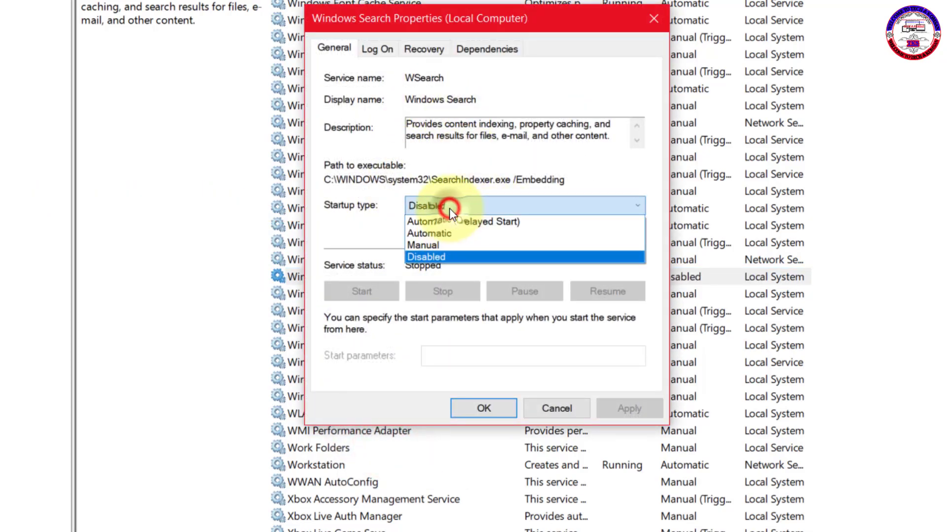
{"action": "left_click", "coordinate": [439, 232]}
{"action": "left_click", "coordinate": [432, 211]}
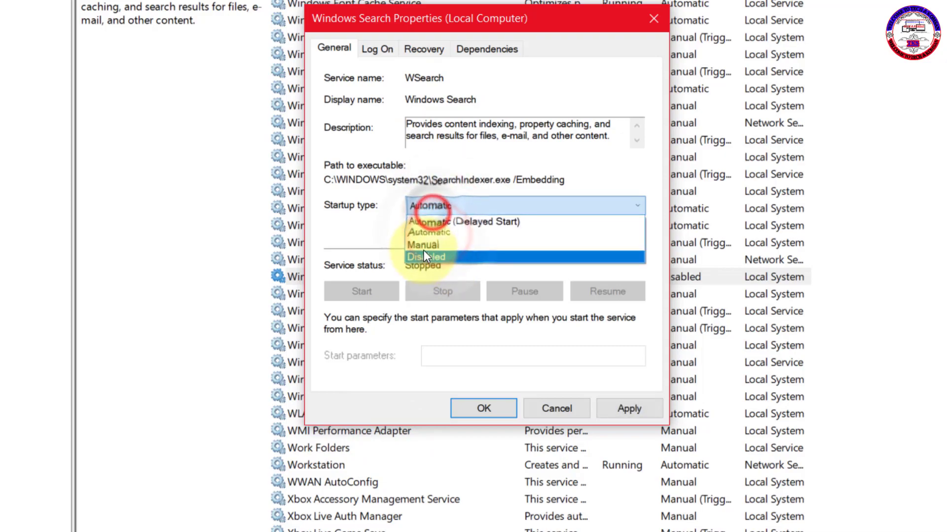
{"action": "left_click", "coordinate": [424, 257]}
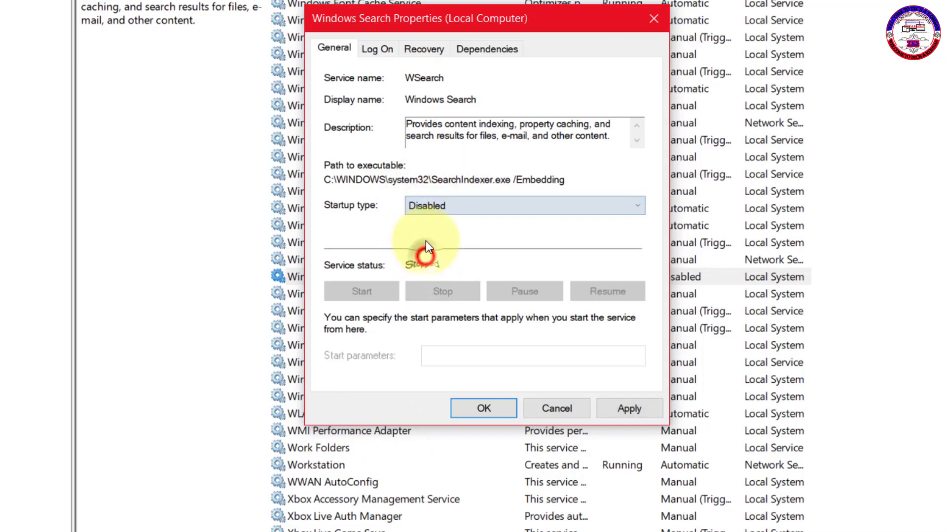
{"action": "left_click", "coordinate": [440, 290]}
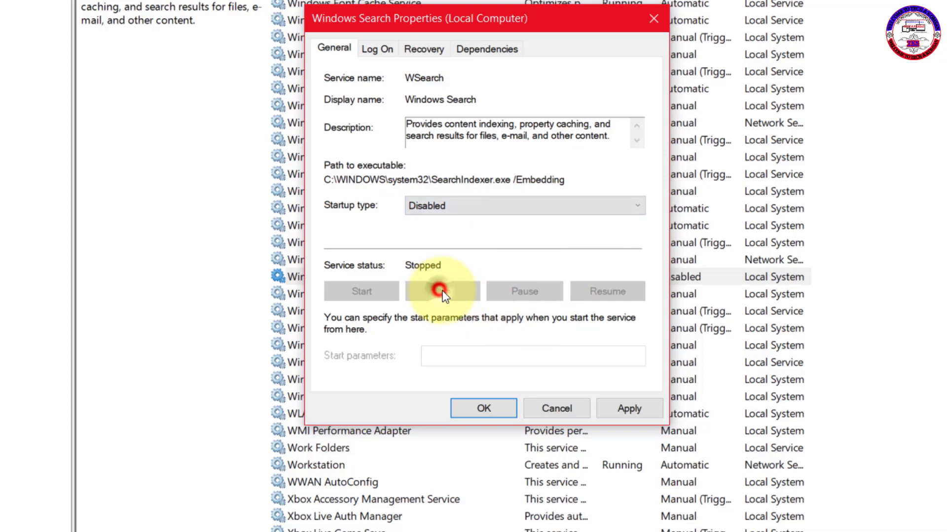
{"action": "left_click", "coordinate": [631, 409]}
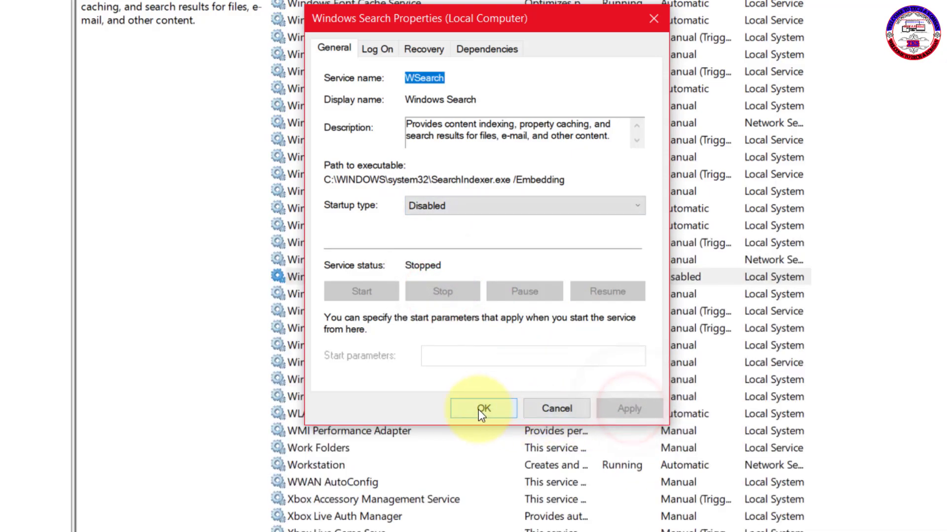
{"action": "left_click", "coordinate": [484, 409]}
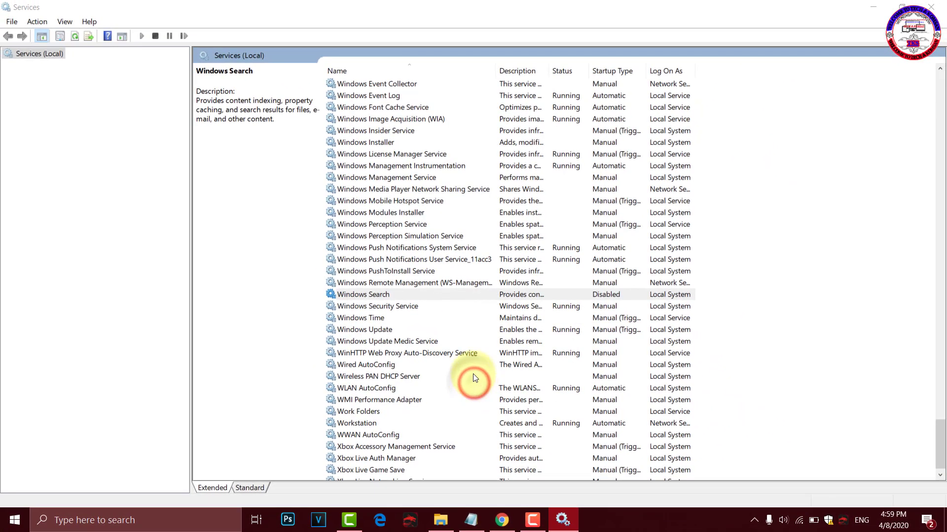
Step: Find the SysMain service in the list of services and open its properties
{"action": "scroll", "coordinate": [403, 306], "scroll_direction": "down", "scroll_amount": 1}
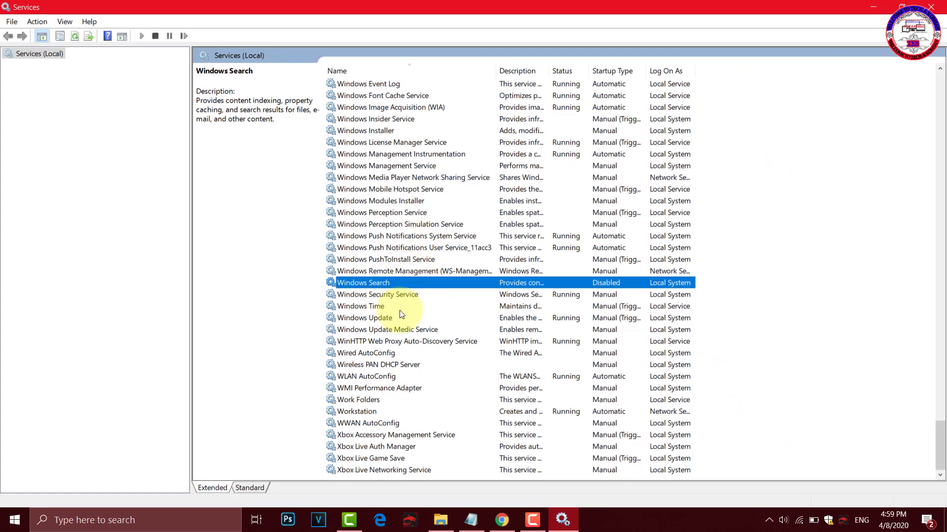
{"action": "scroll", "coordinate": [399, 311], "scroll_direction": "up", "scroll_amount": 6}
{"action": "scroll", "coordinate": [399, 310], "scroll_direction": "up", "scroll_amount": 2}
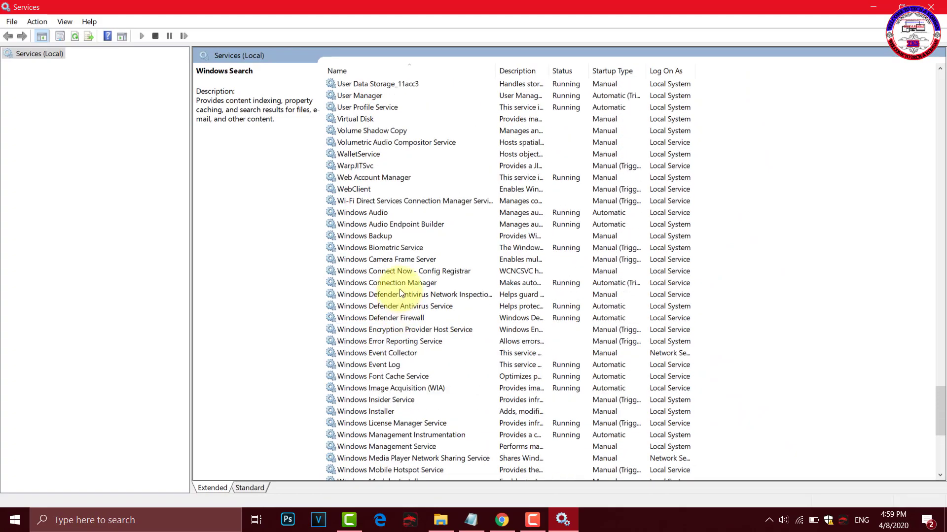
{"action": "scroll", "coordinate": [401, 296], "scroll_direction": "up", "scroll_amount": 8}
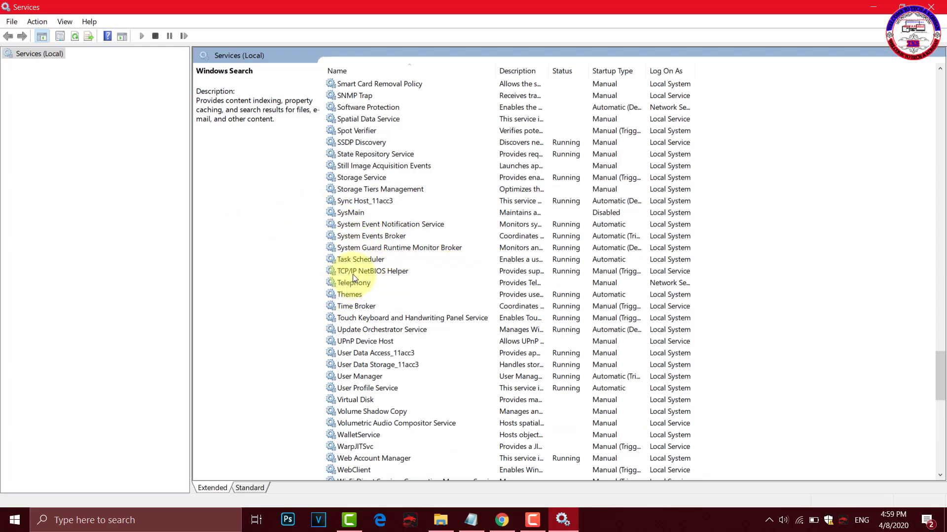
{"action": "scroll", "coordinate": [353, 278], "scroll_direction": "up", "scroll_amount": 3}
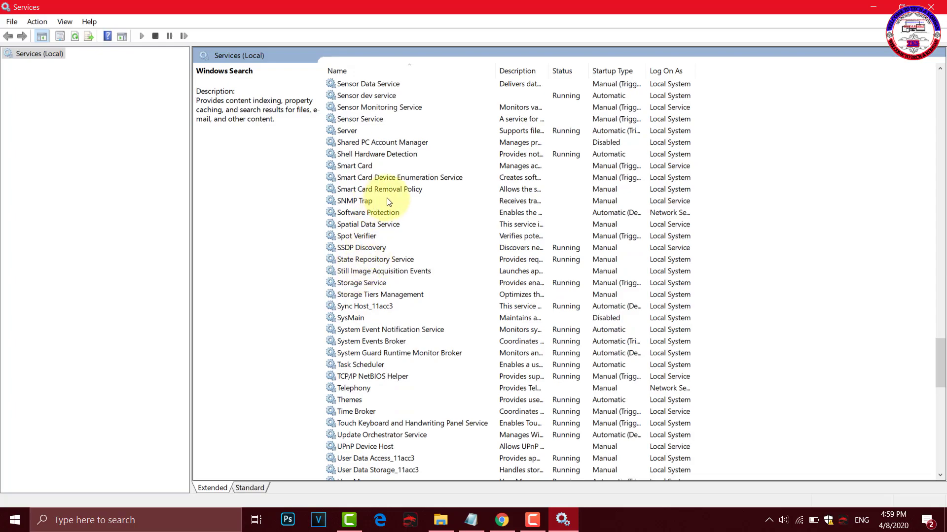
{"action": "scroll", "coordinate": [331, 142], "scroll_direction": "up", "scroll_amount": 1}
{"action": "scroll", "coordinate": [335, 140], "scroll_direction": "up", "scroll_amount": 2}
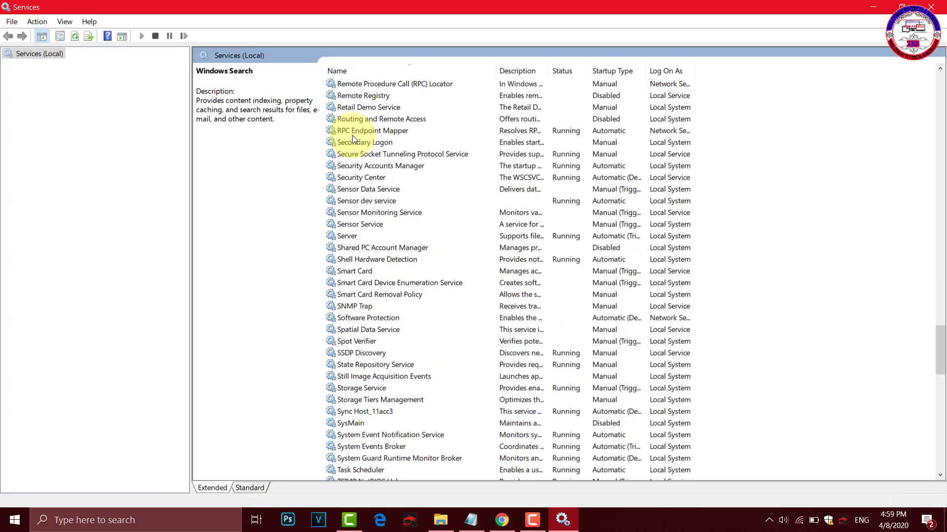
{"action": "scroll", "coordinate": [374, 182], "scroll_direction": "down", "scroll_amount": 4}
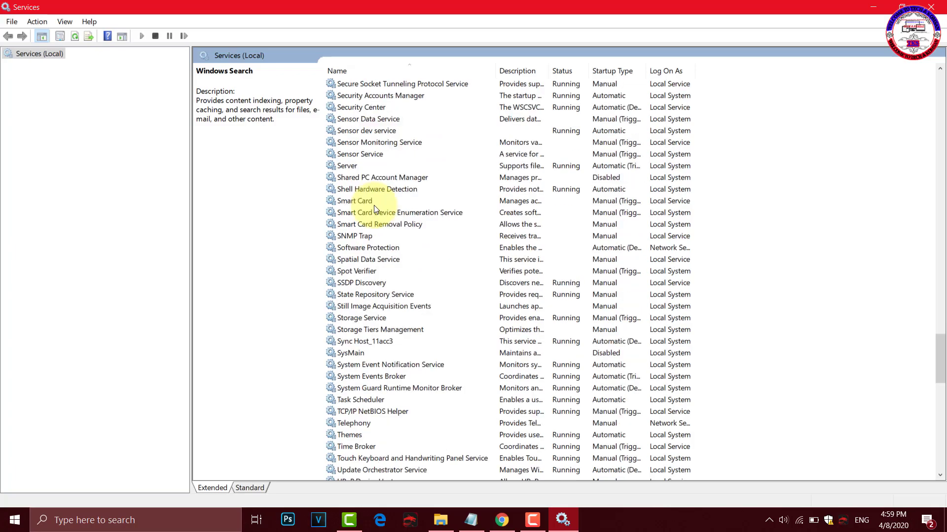
{"action": "scroll", "coordinate": [384, 214], "scroll_direction": "down", "scroll_amount": 1}
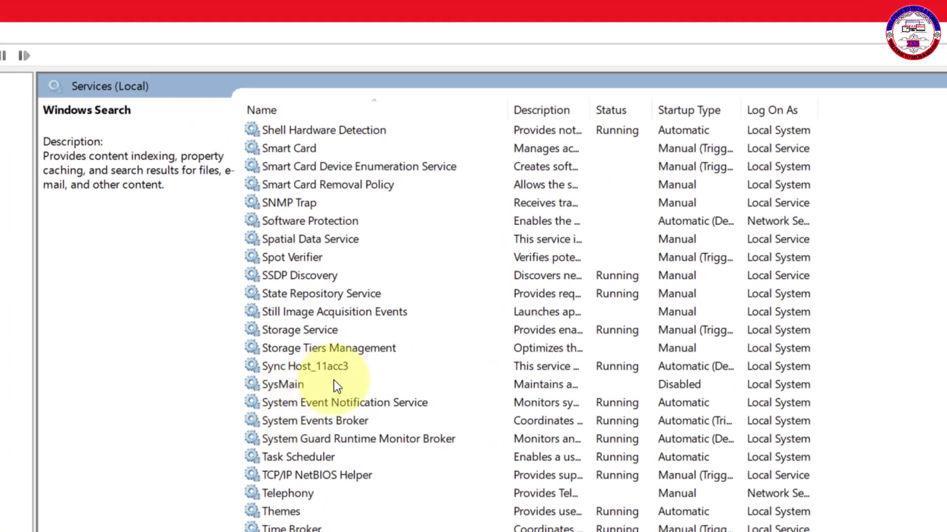
{"action": "left_click", "coordinate": [283, 388]}
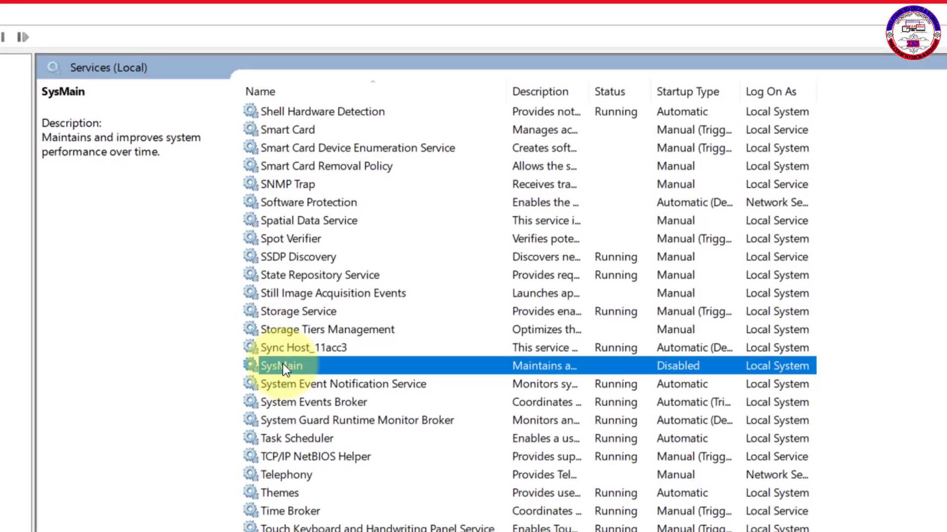
{"action": "right_click", "coordinate": [285, 386]}
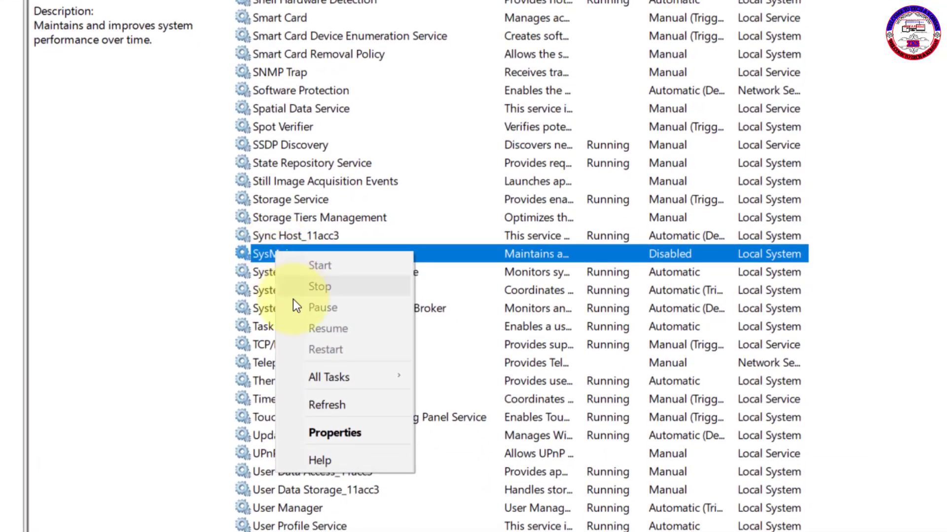
{"action": "left_click", "coordinate": [338, 433]}
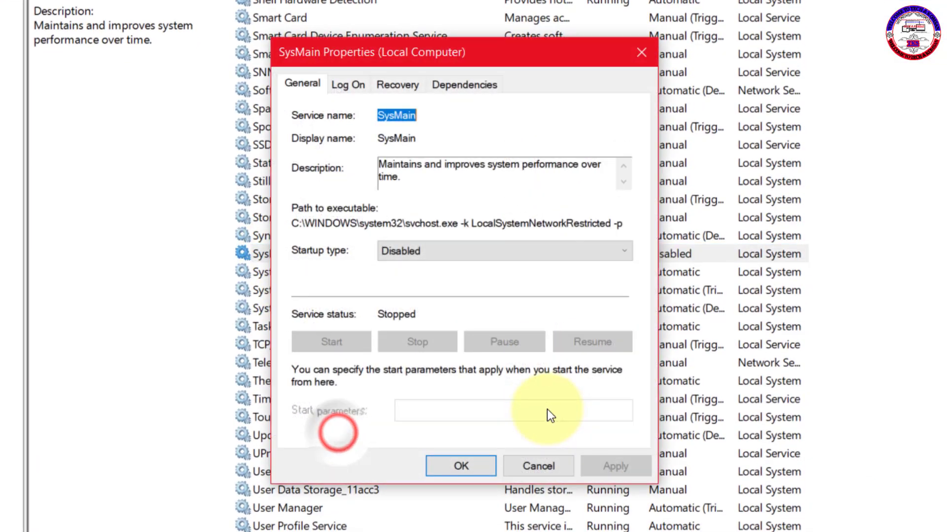
Step: Set the SysMain service's startup type to Disabled, save the change, and close the Services window
{"action": "left_click", "coordinate": [402, 251]}
{"action": "left_click", "coordinate": [401, 280]}
{"action": "left_click", "coordinate": [434, 251]}
{"action": "left_click", "coordinate": [412, 305]}
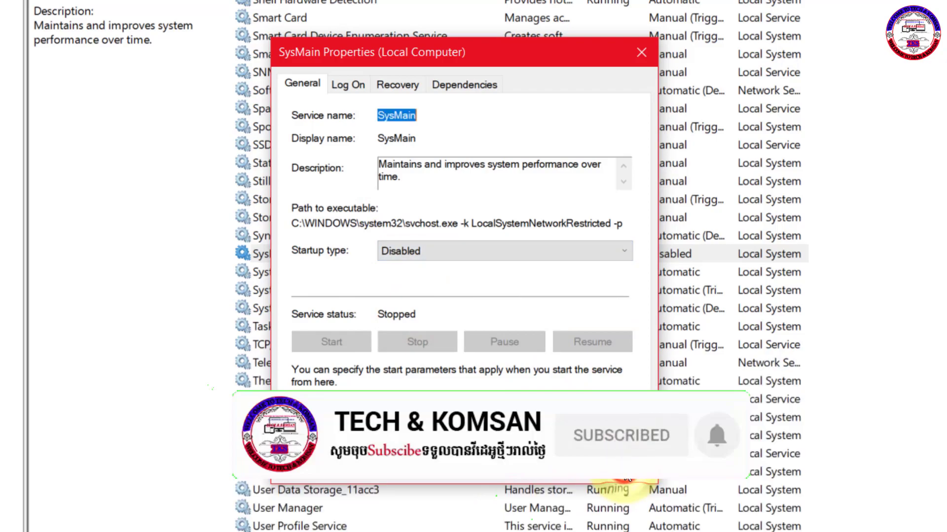
{"action": "left_click", "coordinate": [461, 473]}
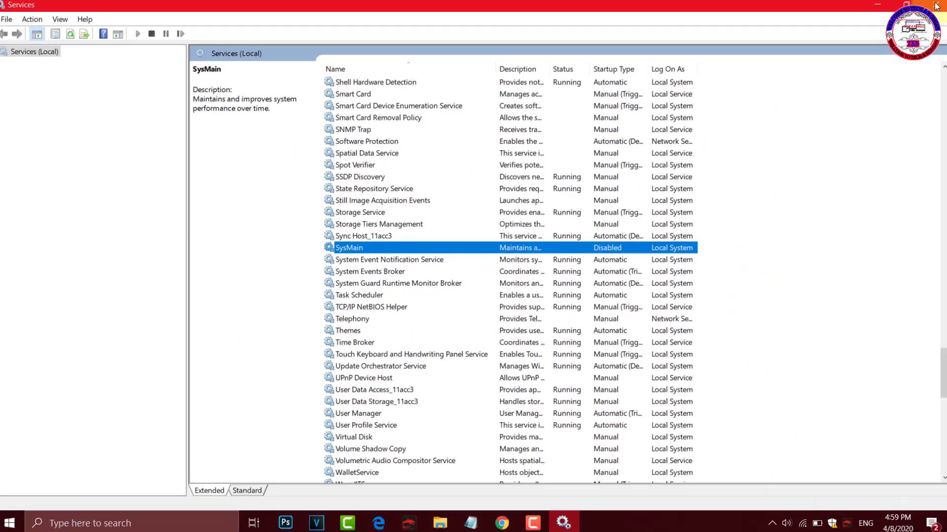
{"action": "left_click", "coordinate": [939, 4]}
Step: Refresh the desktop, view the computer's Sleep, Shut down and Restart power options, and dismiss them
{"action": "right_click", "coordinate": [480, 155]}
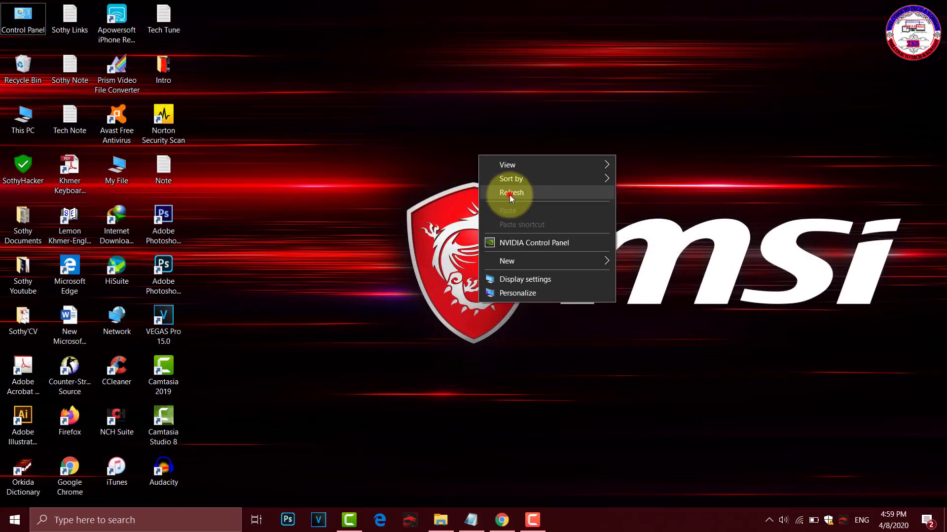
{"action": "left_click", "coordinate": [510, 193]}
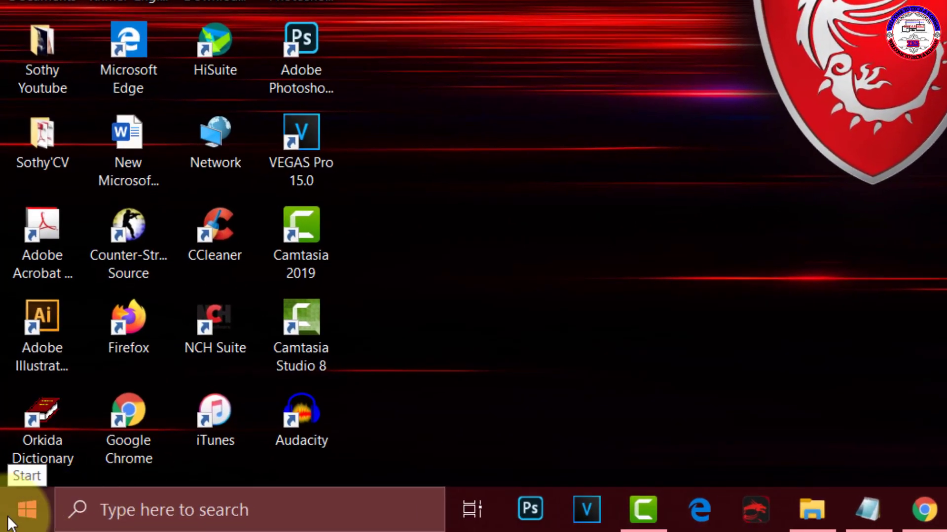
{"action": "left_click", "coordinate": [11, 522]}
{"action": "left_click", "coordinate": [28, 458]}
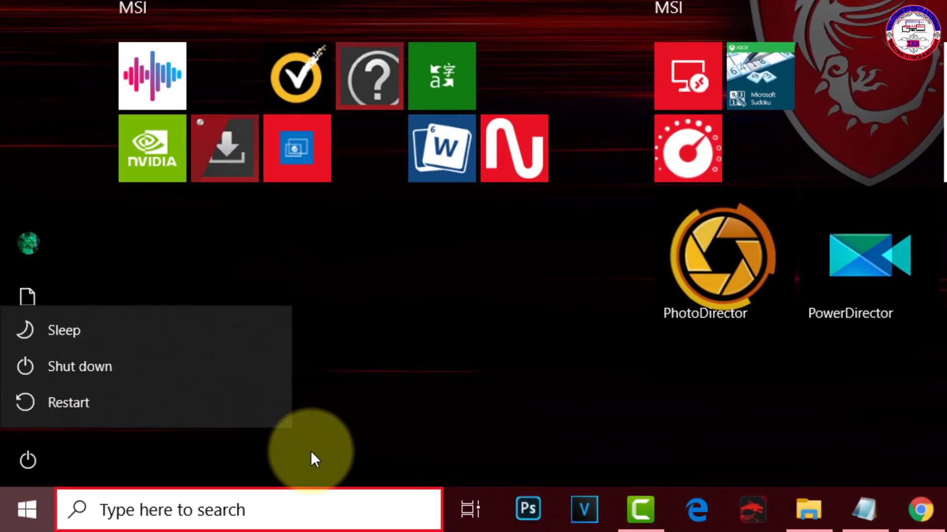
{"action": "key", "text": "Escape"}
{"action": "key", "text": "Escape"}
Step: Check the total disk utilization in a maximized Task Manager, close it, and refresh the desktop
{"action": "right_click", "coordinate": [613, 520]}
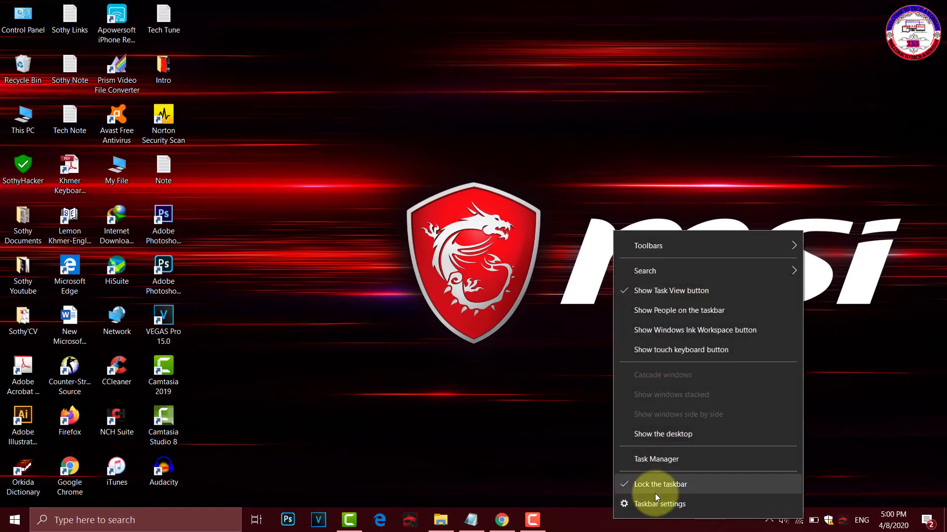
{"action": "left_click", "coordinate": [646, 459]}
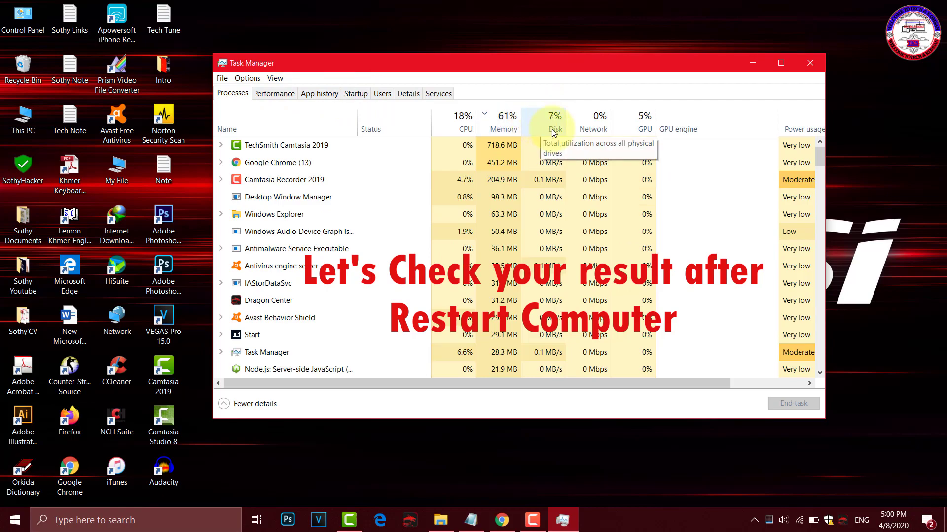
{"action": "left_click", "coordinate": [781, 63]}
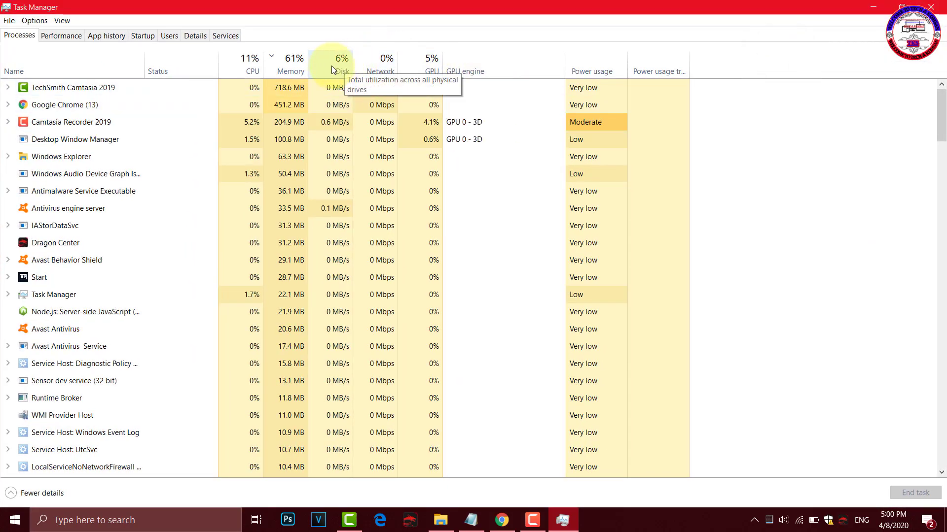
{"action": "left_click", "coordinate": [931, 6]}
{"action": "right_click", "coordinate": [439, 158]}
{"action": "left_click", "coordinate": [469, 204]}
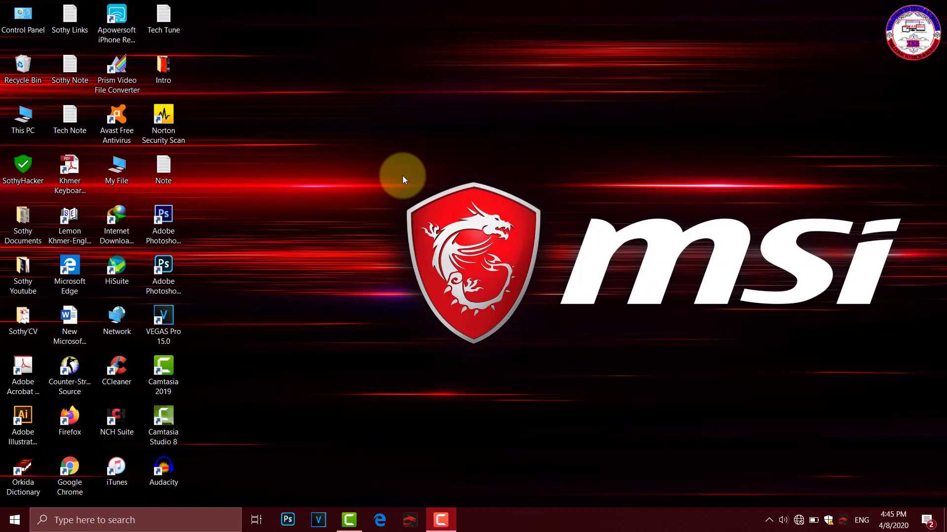
Step: Open the Registry Editor by running the regedit command
{"action": "key", "text": "super+r"}
{"action": "left_click", "coordinate": [96, 439]}
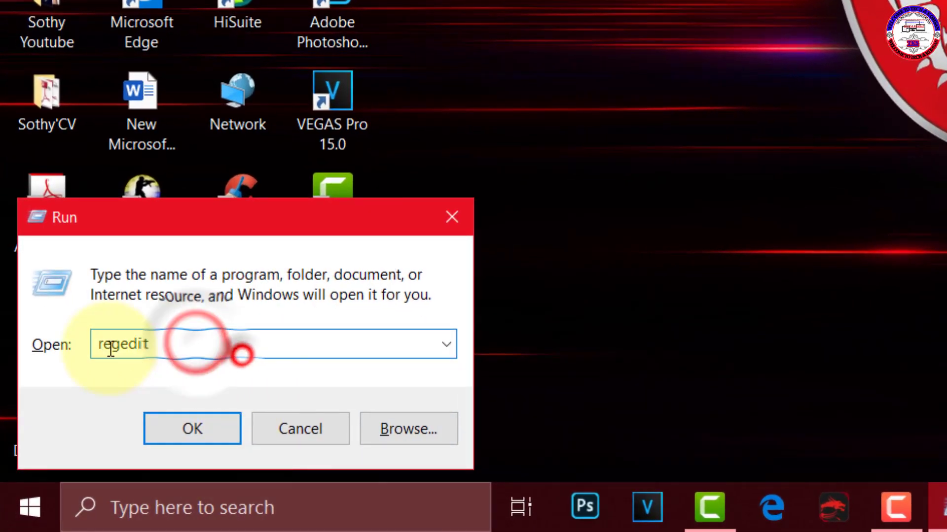
{"action": "double_click", "coordinate": [165, 343]}
{"action": "left_click", "coordinate": [189, 342]}
{"action": "double_click", "coordinate": [148, 345]}
{"action": "left_click", "coordinate": [182, 343]}
{"action": "left_click", "coordinate": [218, 436]}
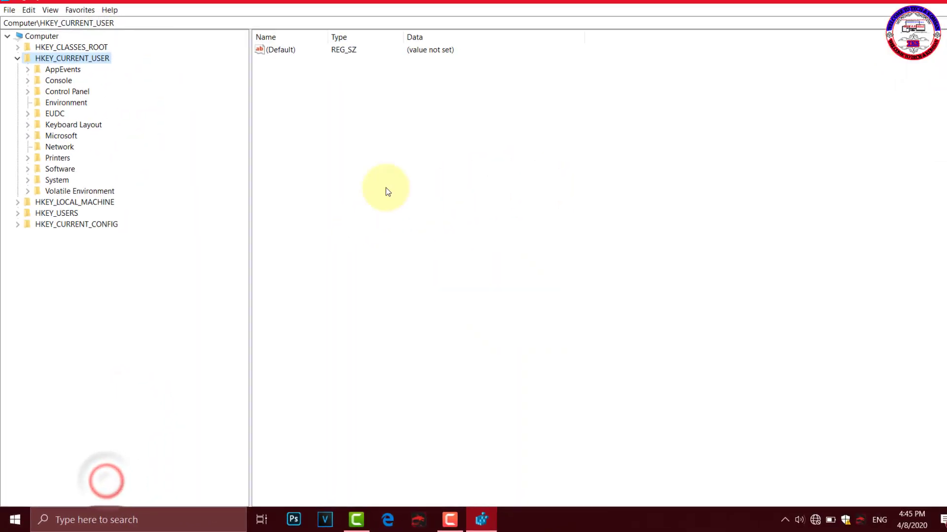
Step: Collapse HKEY_CURRENT_USER and expand the registry tree down to HKEY_LOCAL_MACHINE\SYSTEM\ControlSet001\Control
{"action": "left_click", "coordinate": [17, 69]}
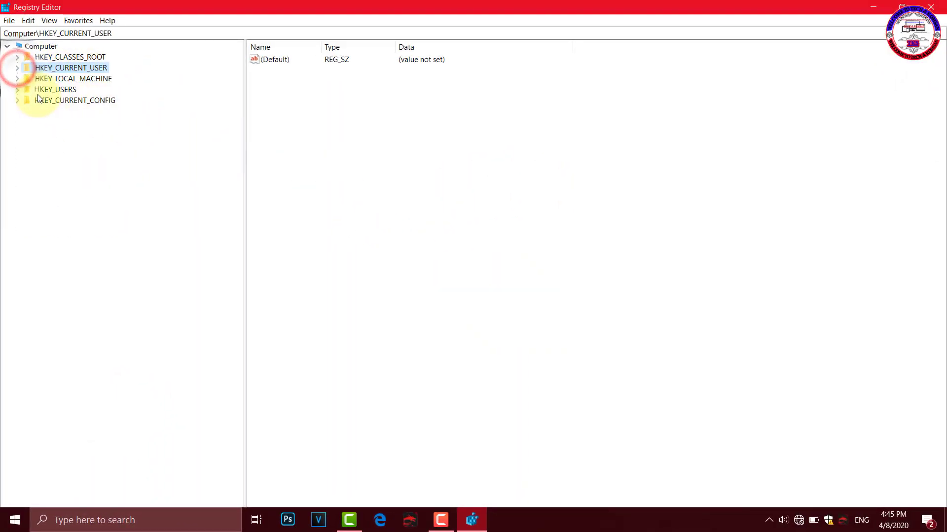
{"action": "left_click", "coordinate": [17, 79]}
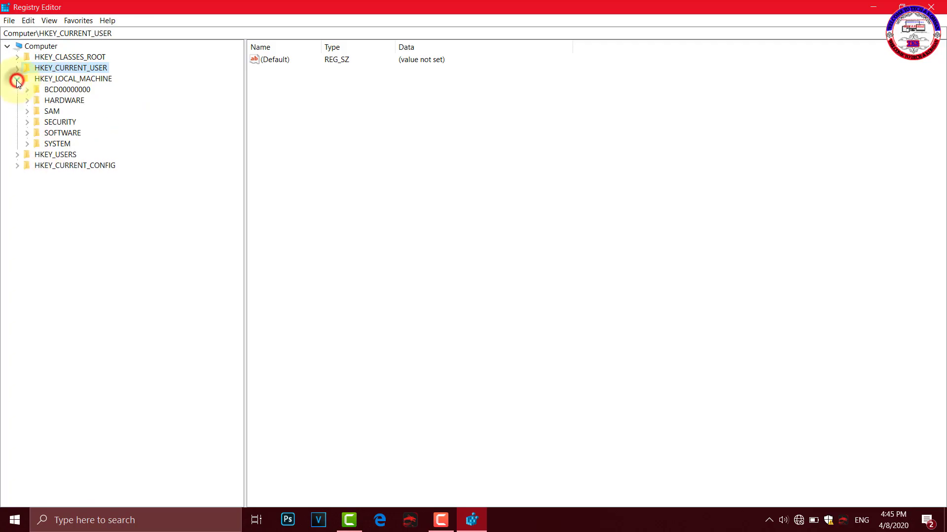
{"action": "left_click", "coordinate": [27, 144]}
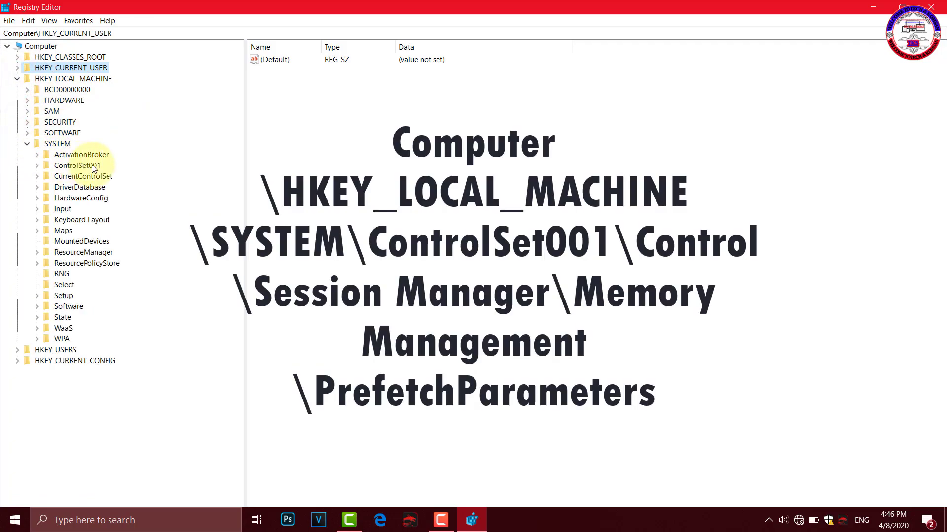
{"action": "left_click", "coordinate": [36, 166]}
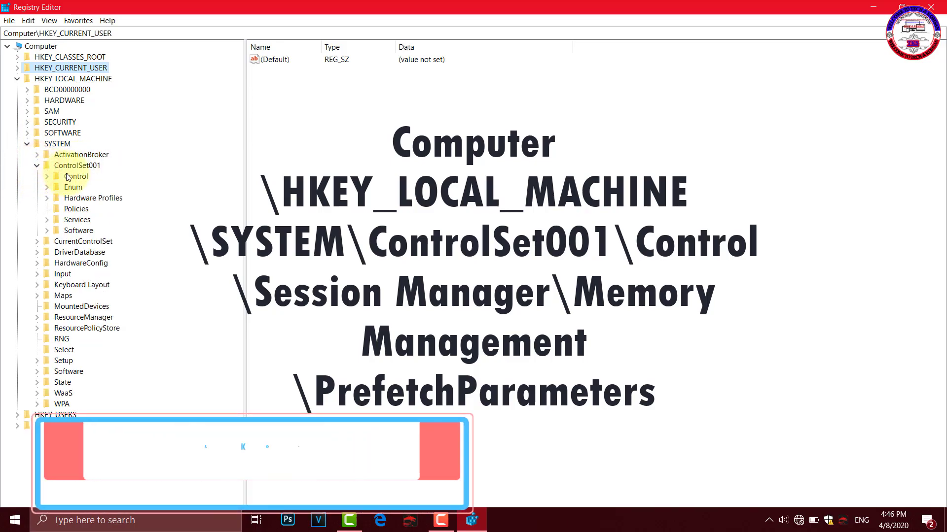
{"action": "left_click", "coordinate": [47, 177]}
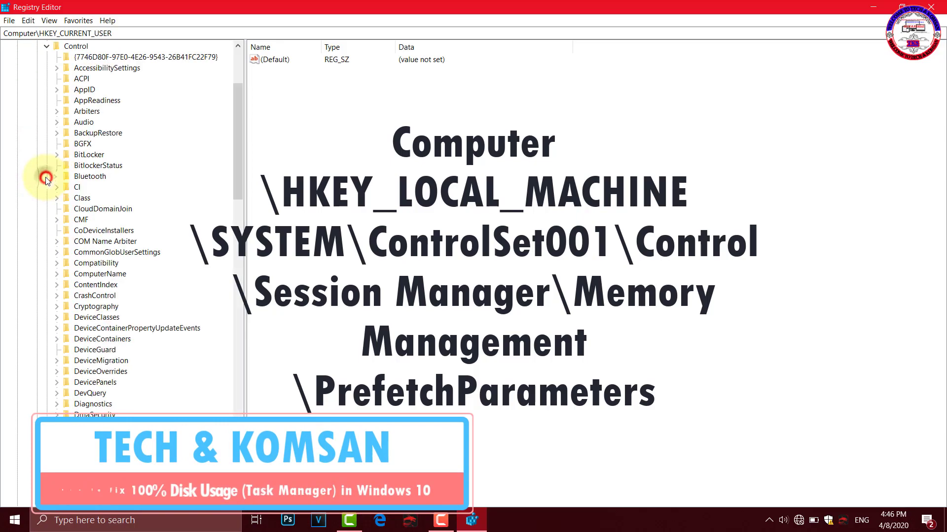
Step: Expand Session Manager and Memory Management under the Control key, and select the PrefetchParameters key
{"action": "scroll", "coordinate": [124, 252], "scroll_direction": "down", "scroll_amount": 4}
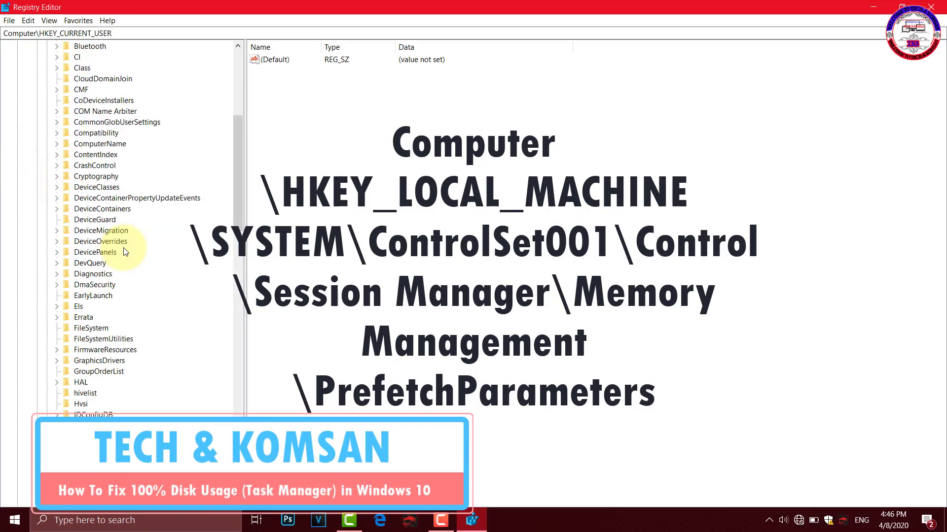
{"action": "scroll", "coordinate": [124, 252], "scroll_direction": "down", "scroll_amount": 11}
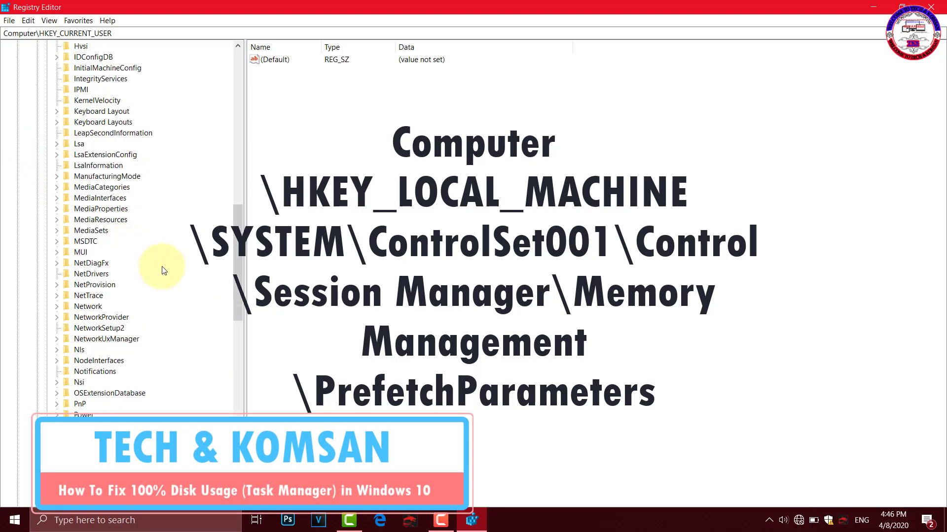
{"action": "scroll", "coordinate": [164, 271], "scroll_direction": "down", "scroll_amount": 8}
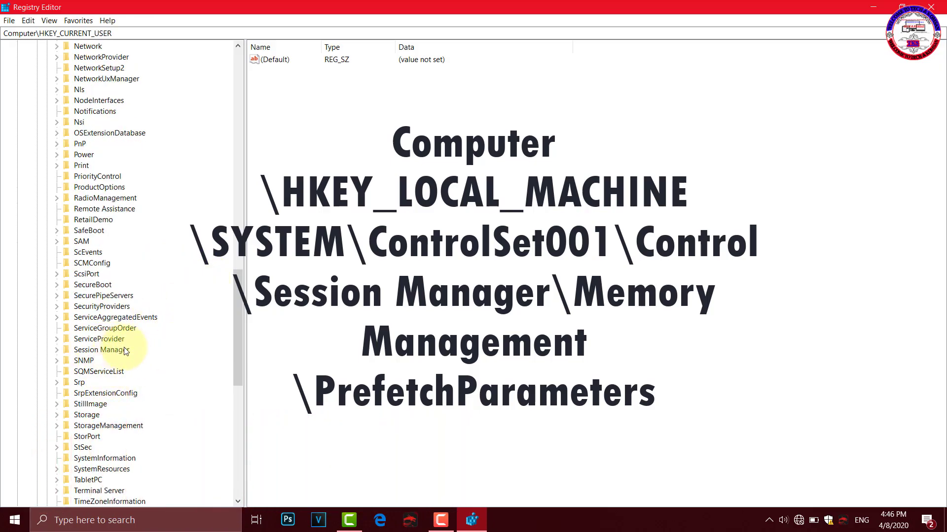
{"action": "left_click", "coordinate": [57, 350]}
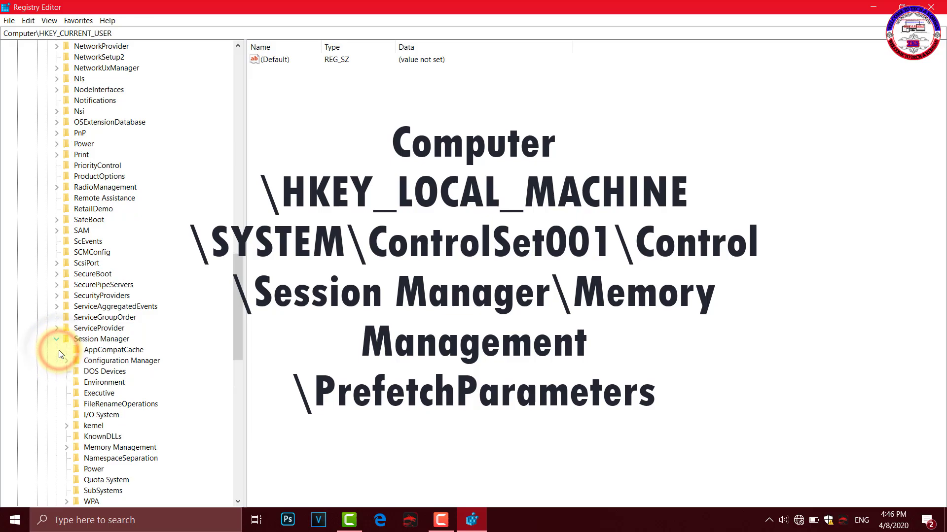
{"action": "scroll", "coordinate": [106, 364], "scroll_direction": "down", "scroll_amount": 2}
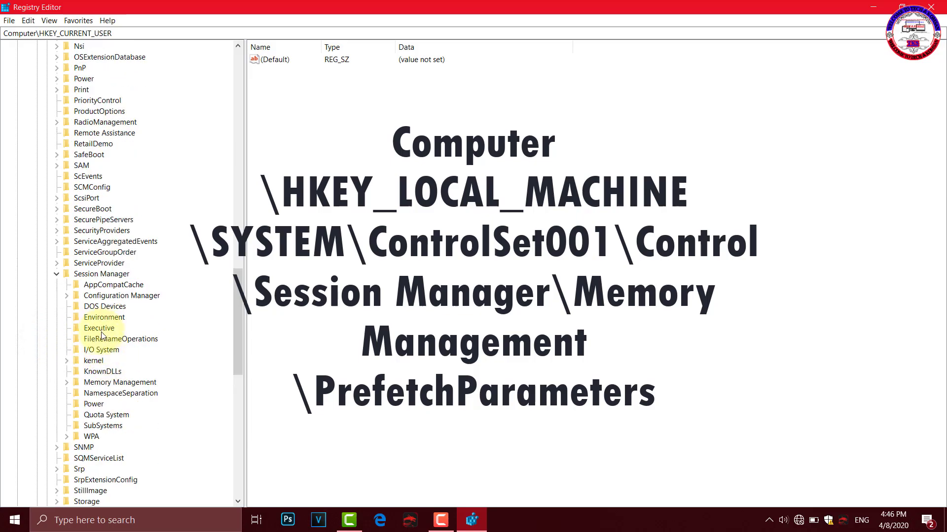
{"action": "left_click", "coordinate": [66, 383]}
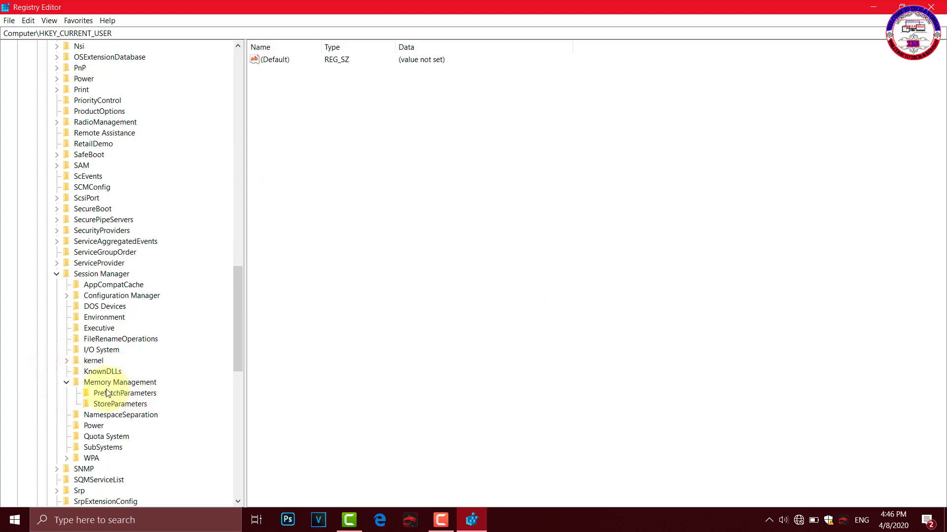
{"action": "left_click", "coordinate": [113, 394]}
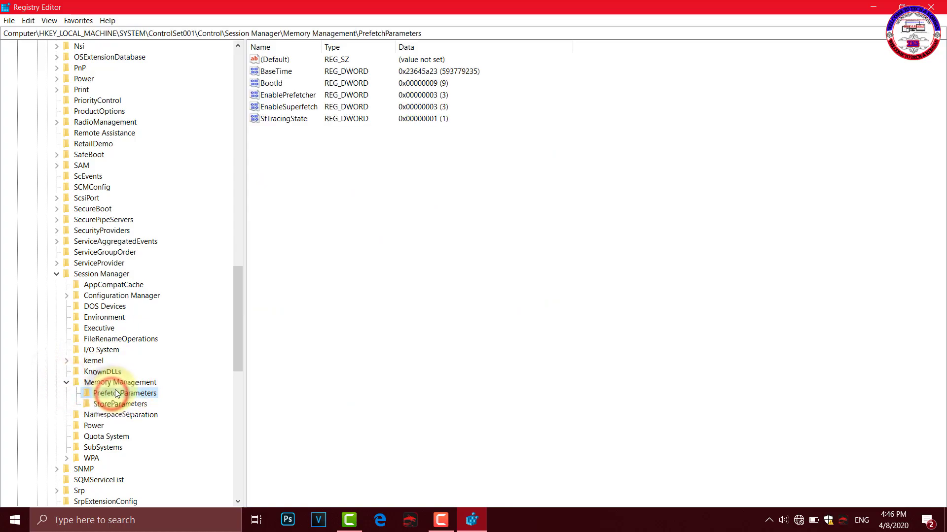
{"action": "left_click", "coordinate": [108, 383]}
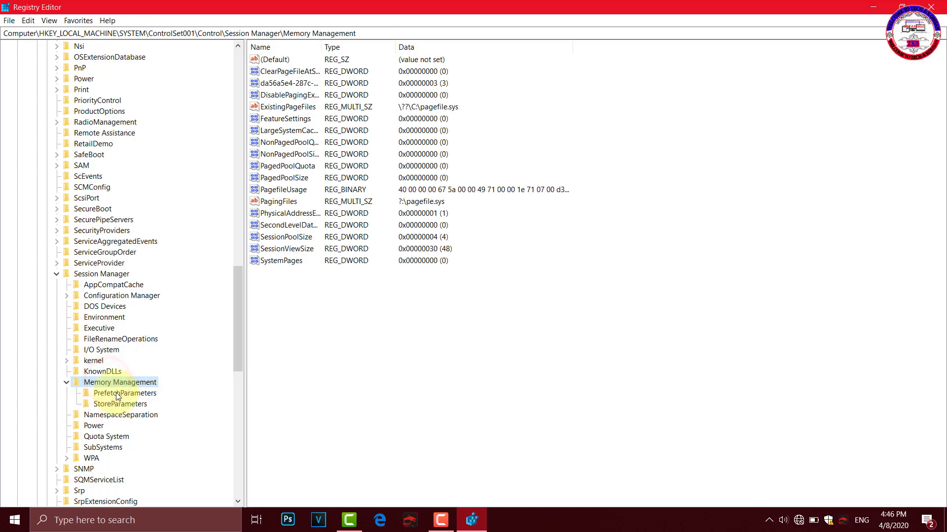
{"action": "left_click", "coordinate": [116, 393]}
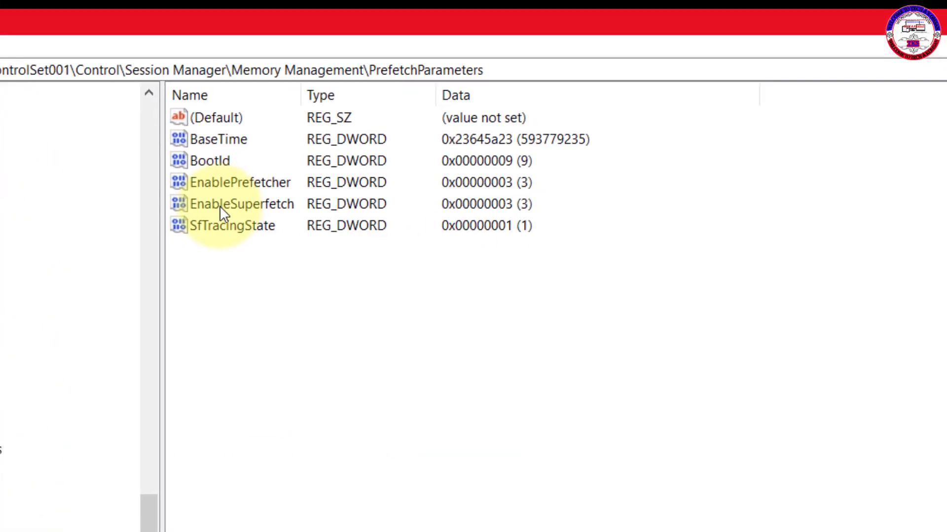
{"action": "left_click", "coordinate": [157, 196]}
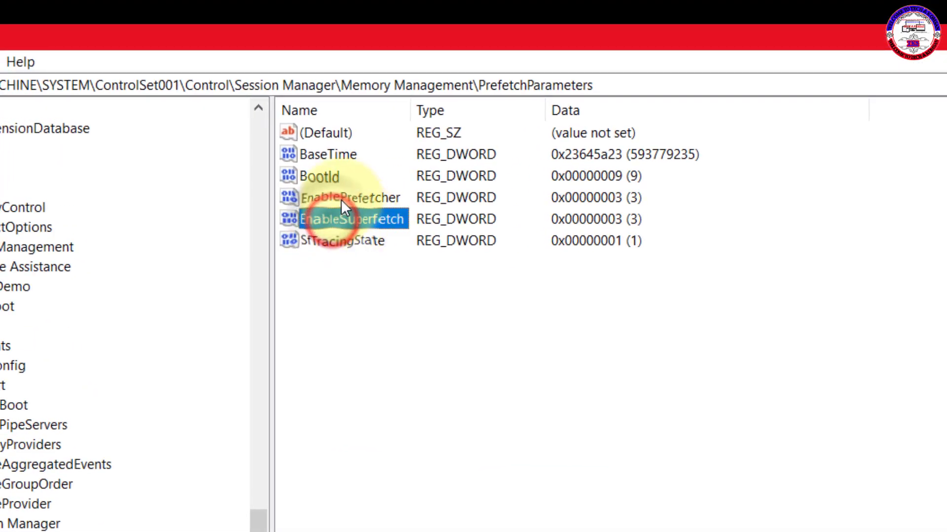
{"action": "left_click", "coordinate": [343, 199]}
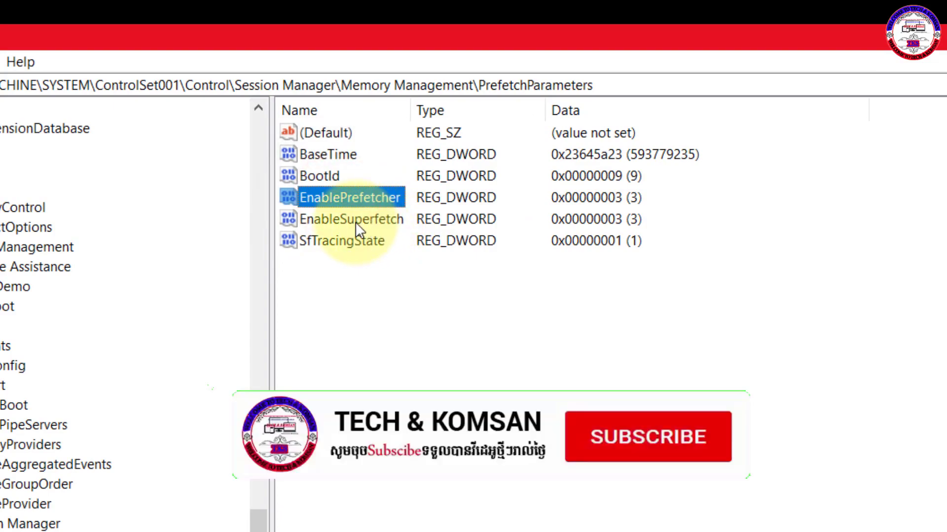
{"action": "double_click", "coordinate": [353, 217]}
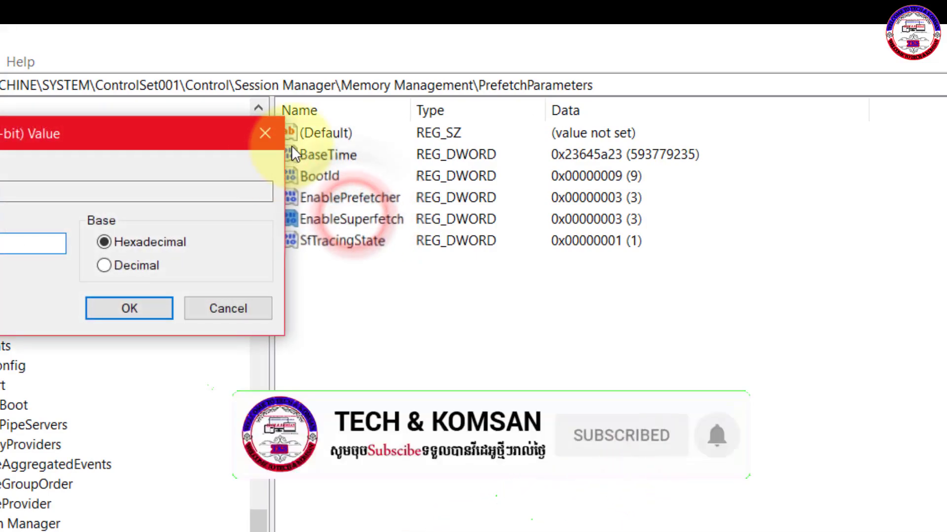
{"action": "left_click", "coordinate": [265, 134]}
Step: Set the EnableSuperfetch value data in PrefetchParameters to 0 with the hexadecimal base and confirm it
{"action": "right_click", "coordinate": [318, 222]}
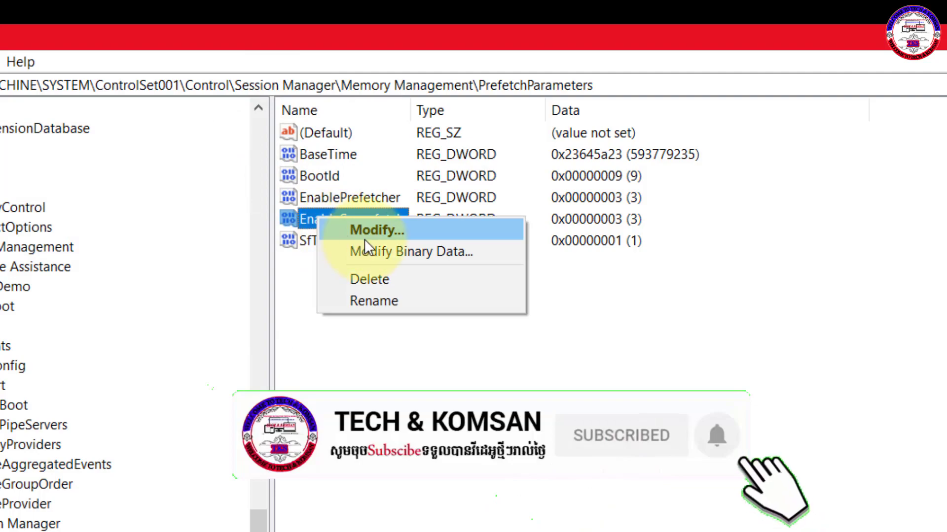
{"action": "left_click", "coordinate": [364, 232]}
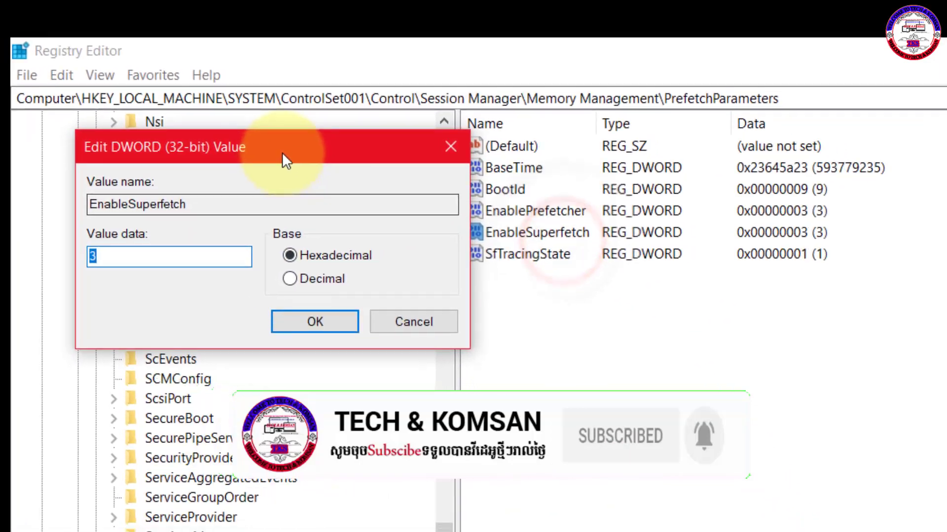
{"action": "left_click_drag", "start_coordinate": [282, 152], "coordinate": [897, 244]}
{"action": "left_click", "coordinate": [725, 350]}
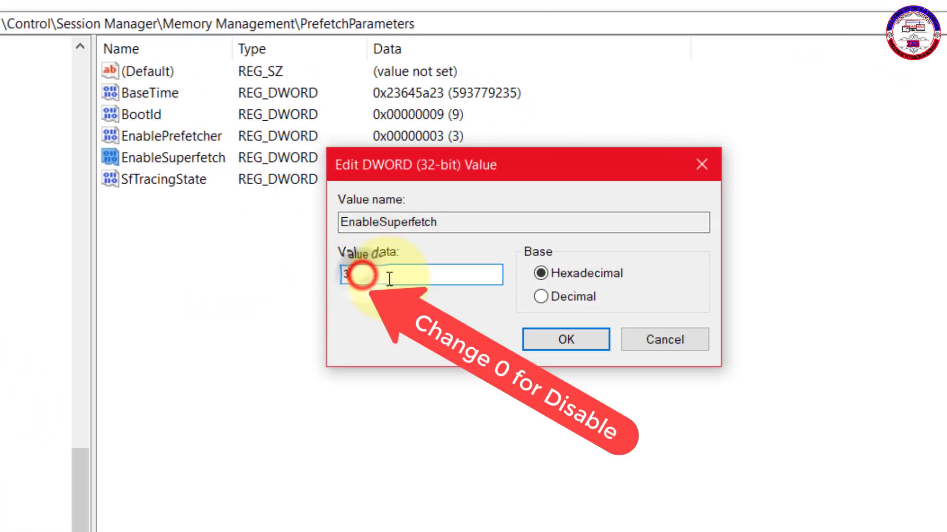
{"action": "left_click", "coordinate": [389, 276]}
{"action": "left_click_drag", "start_coordinate": [402, 274], "coordinate": [346, 275]}
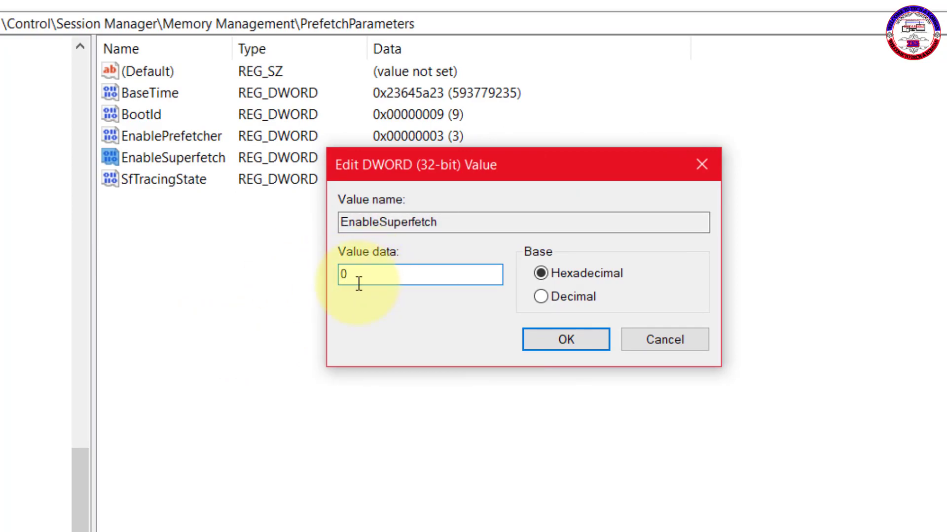
{"action": "left_click", "coordinate": [569, 337]}
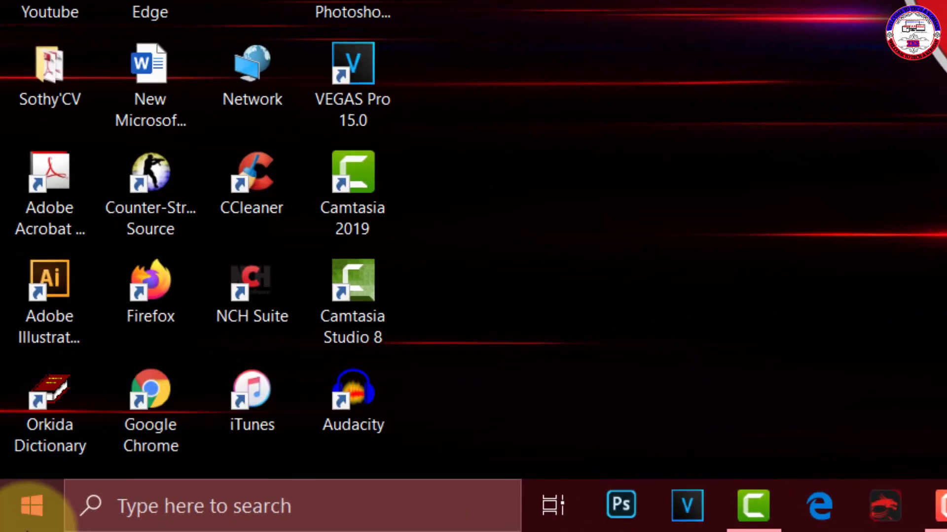
Step: View the Restart option among the Windows power options, dismiss it without restarting, and refresh the desktop
{"action": "left_click", "coordinate": [31, 505]}
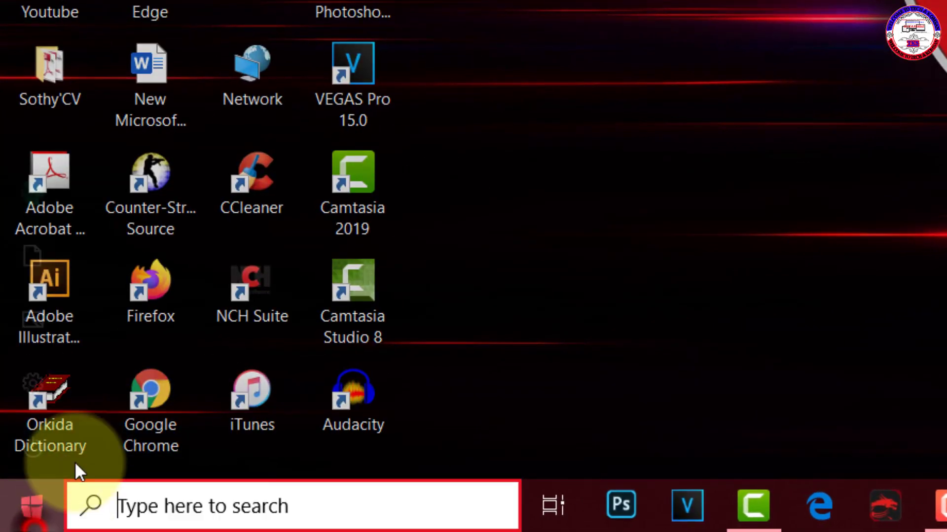
{"action": "left_click", "coordinate": [33, 447]}
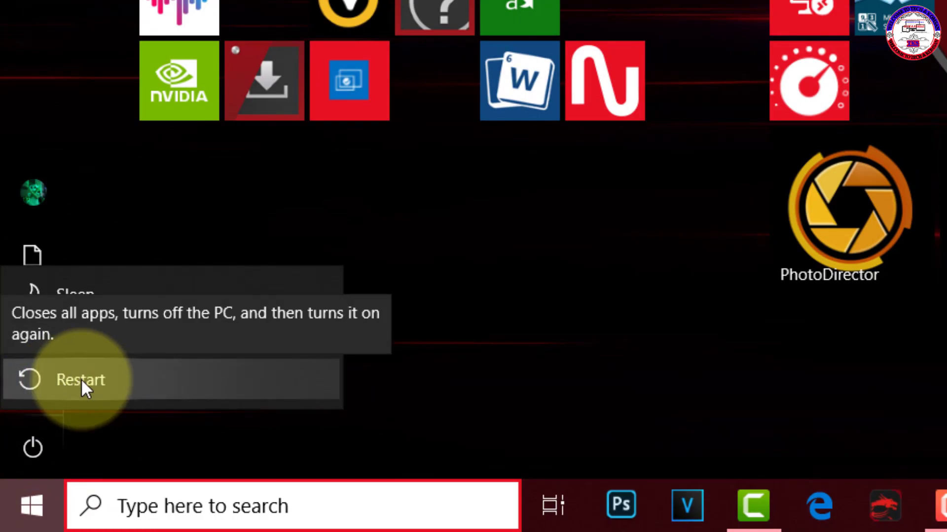
{"action": "key", "text": "super"}
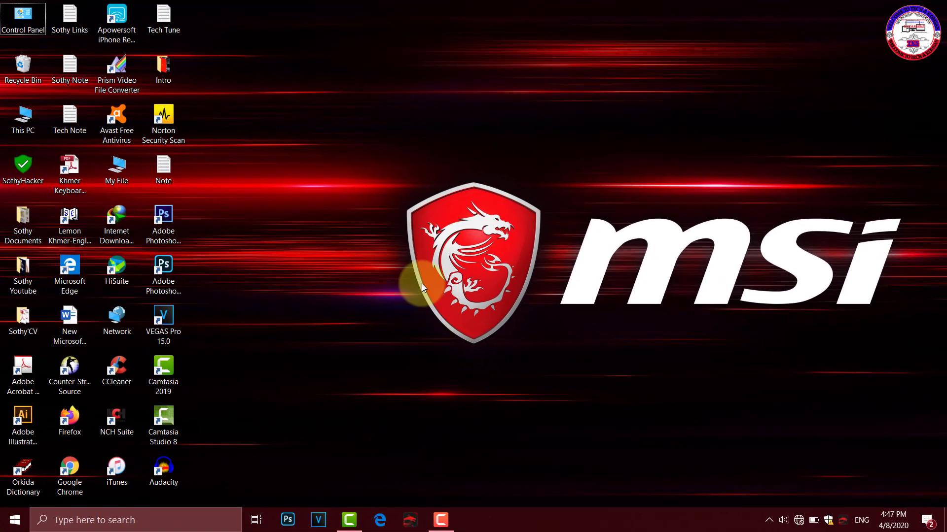
{"action": "right_click", "coordinate": [579, 190]}
{"action": "left_click", "coordinate": [640, 243]}
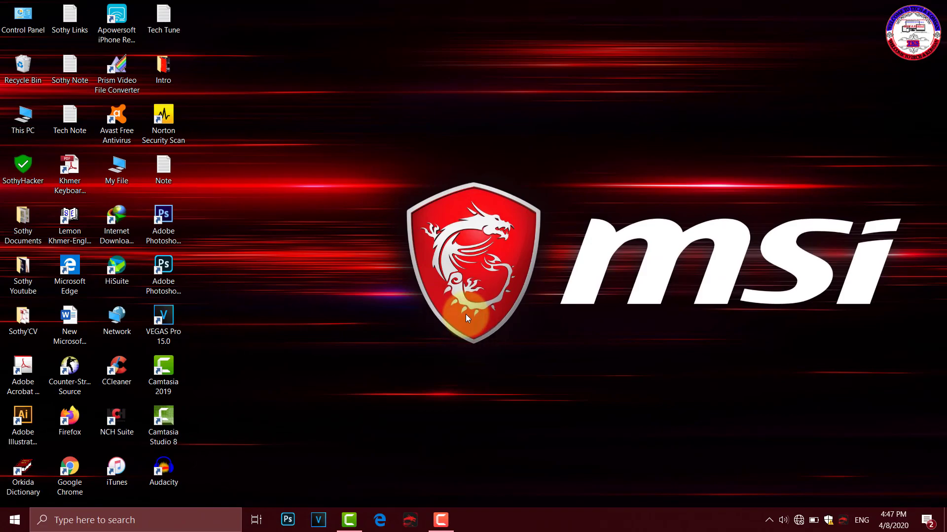